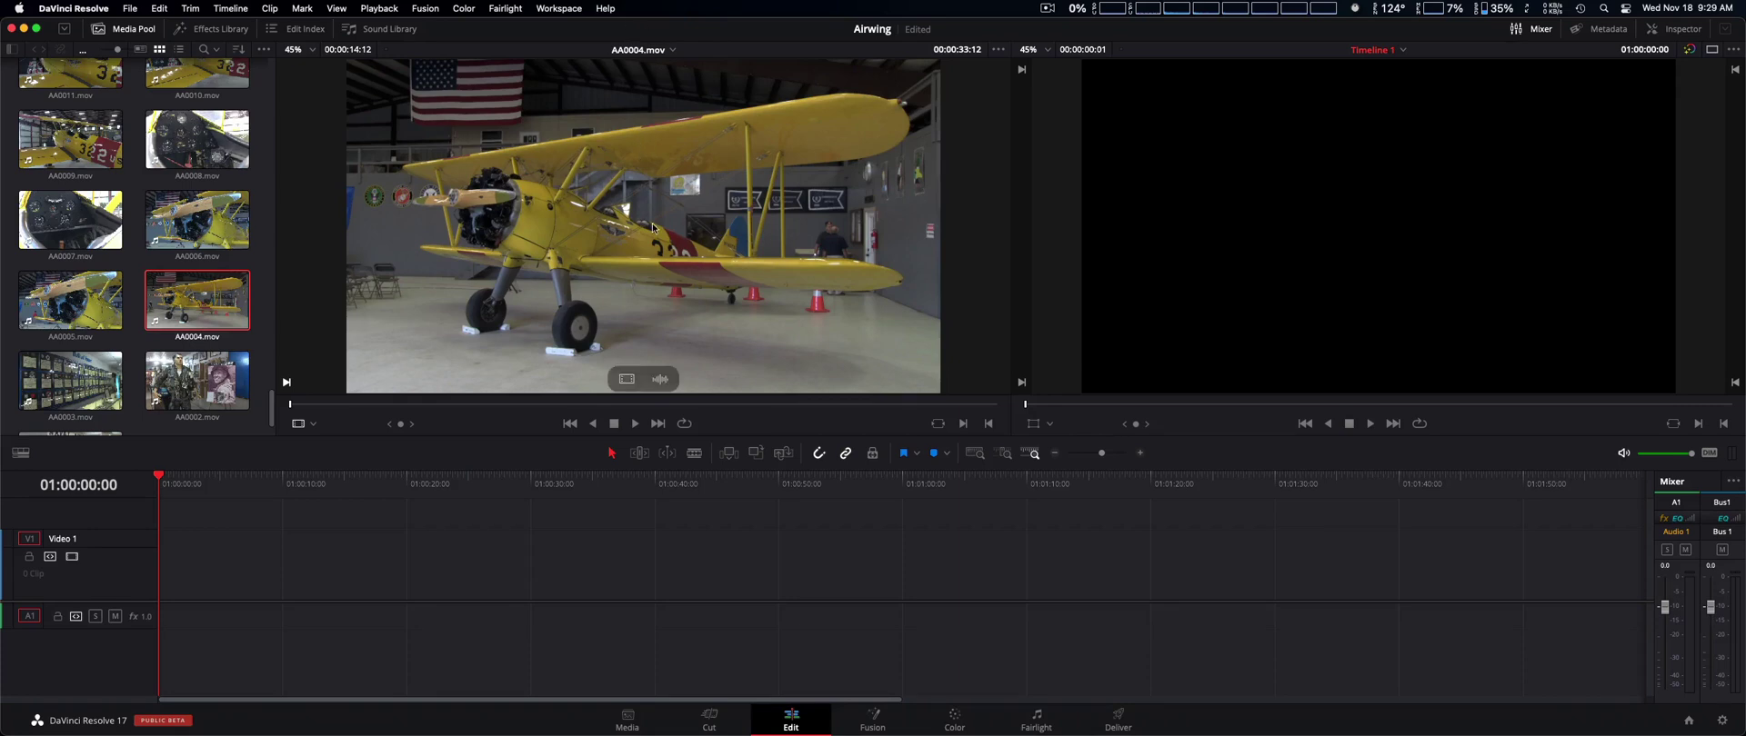
# - Replace the audio-and-video drop of AA0004.mov with a video-only placement at the start of V1
pyautogui.doubleClick(179, 304)
pyautogui.moveTo(519, 211); pyautogui.dragTo(186, 564)
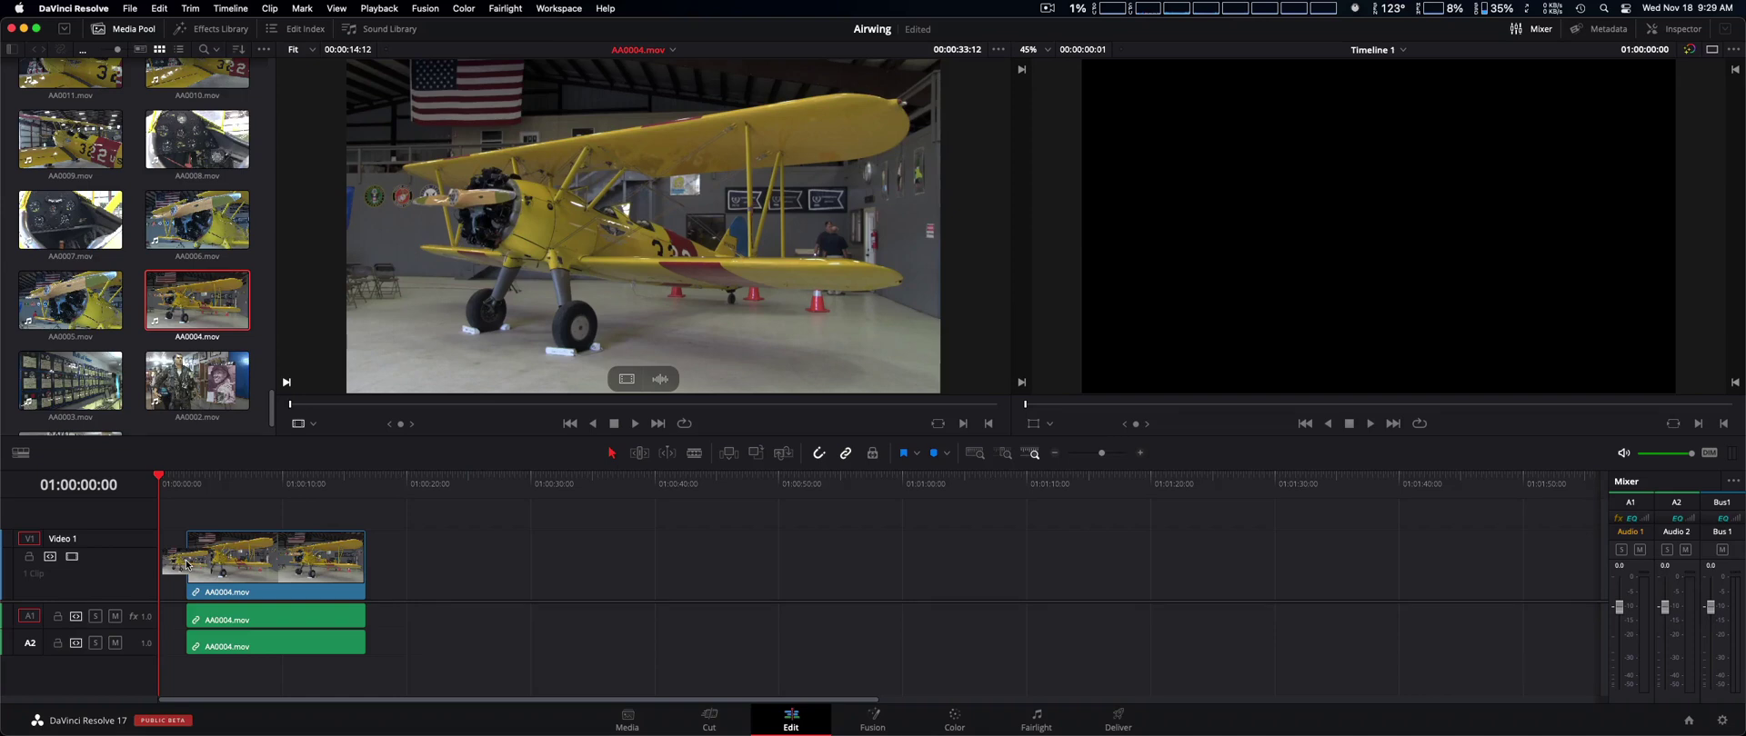
pyautogui.moveTo(187, 564); pyautogui.dragTo(488, 168)
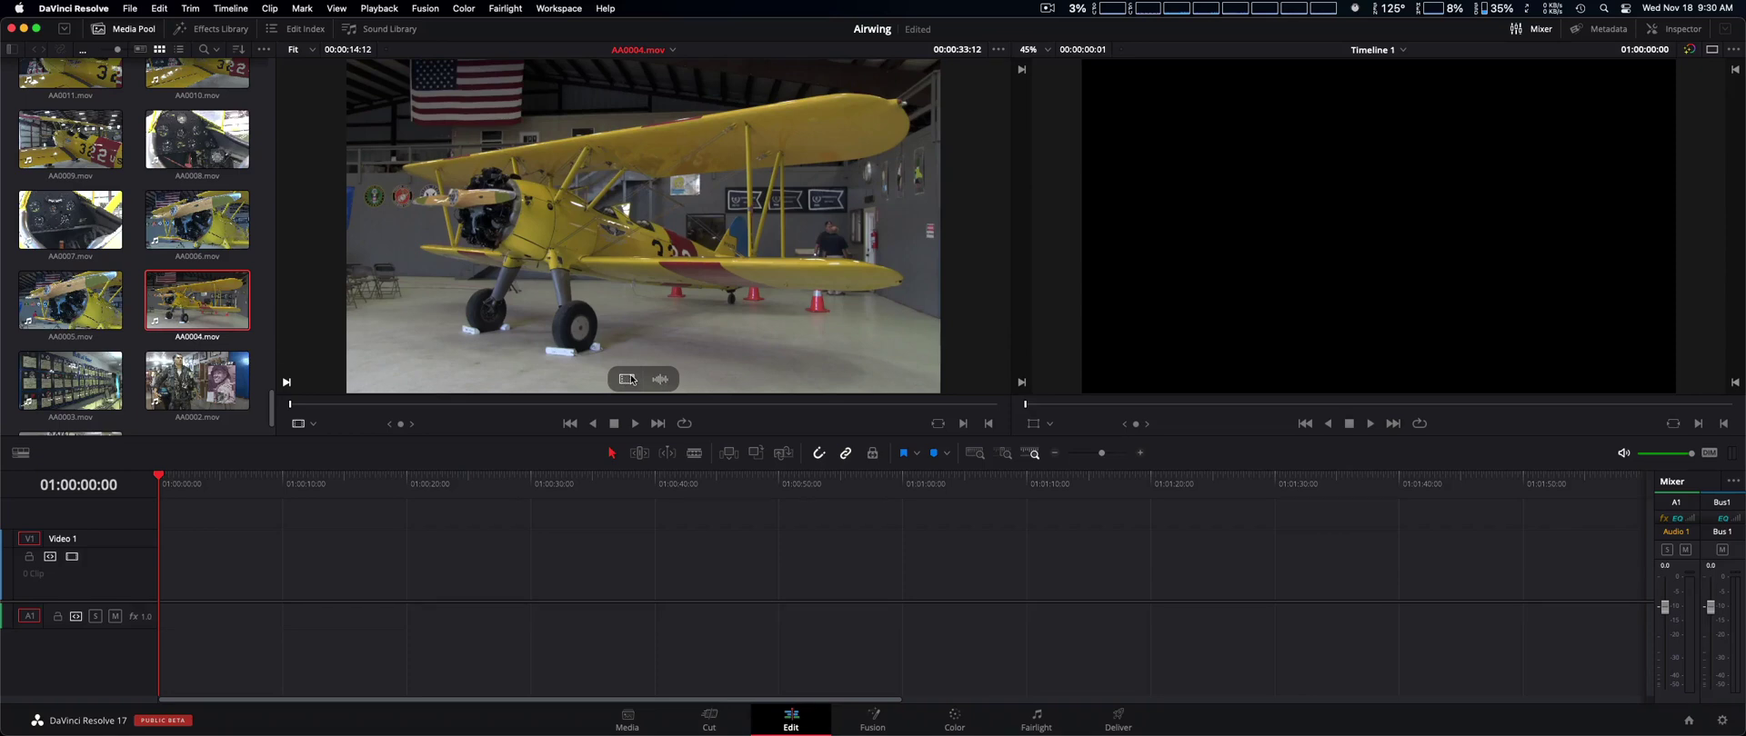
pyautogui.moveTo(626, 380); pyautogui.dragTo(178, 557)
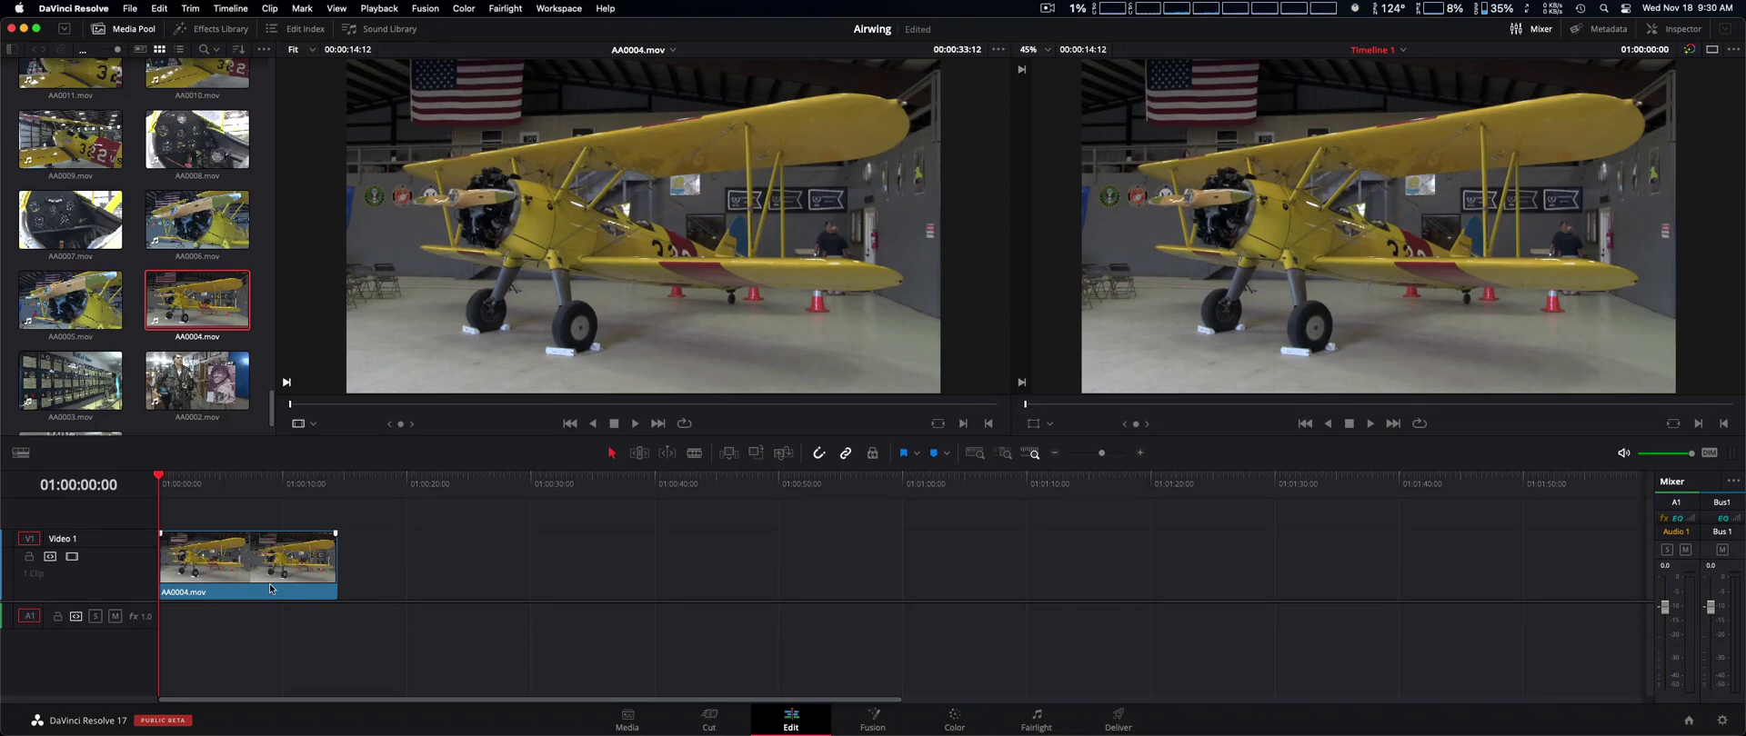
# - On the Fairlight page, patch the first ATR USB microphone input to Audio 1's track input
pyautogui.click(1043, 727)
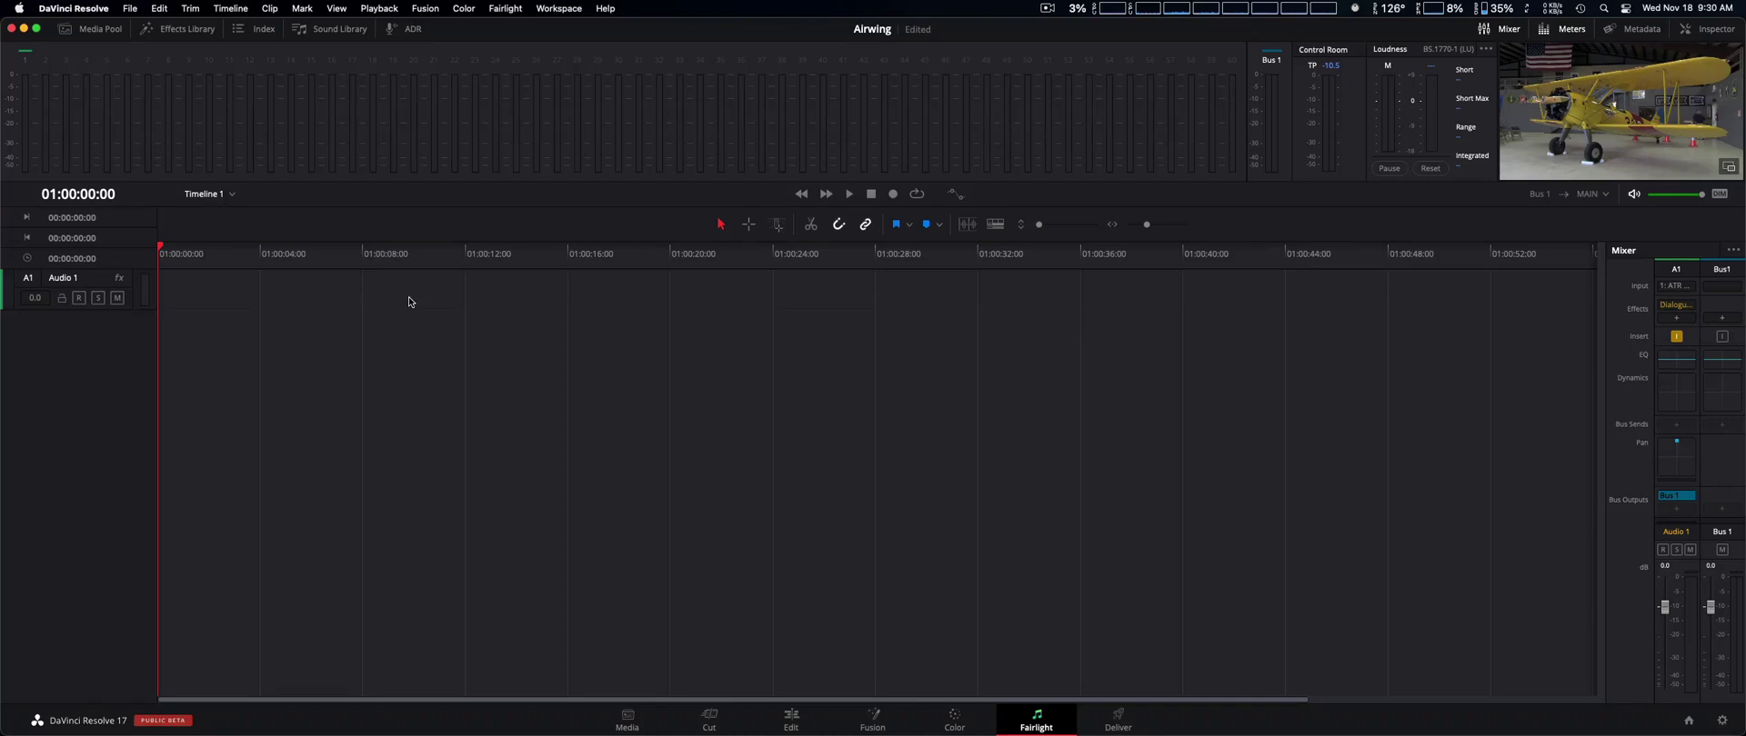
pyautogui.click(503, 10)
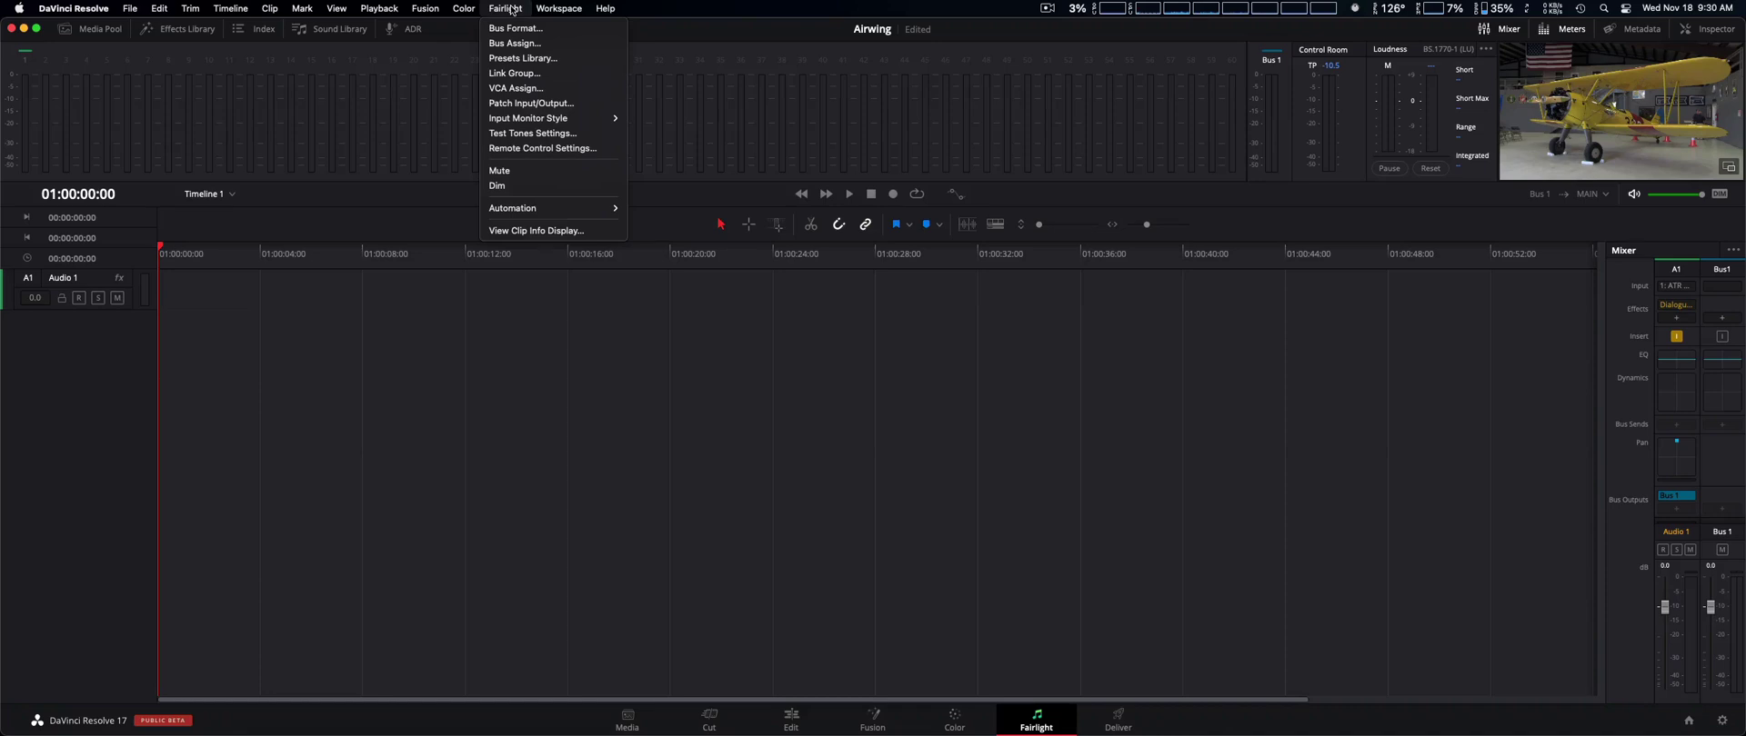
pyautogui.click(565, 105)
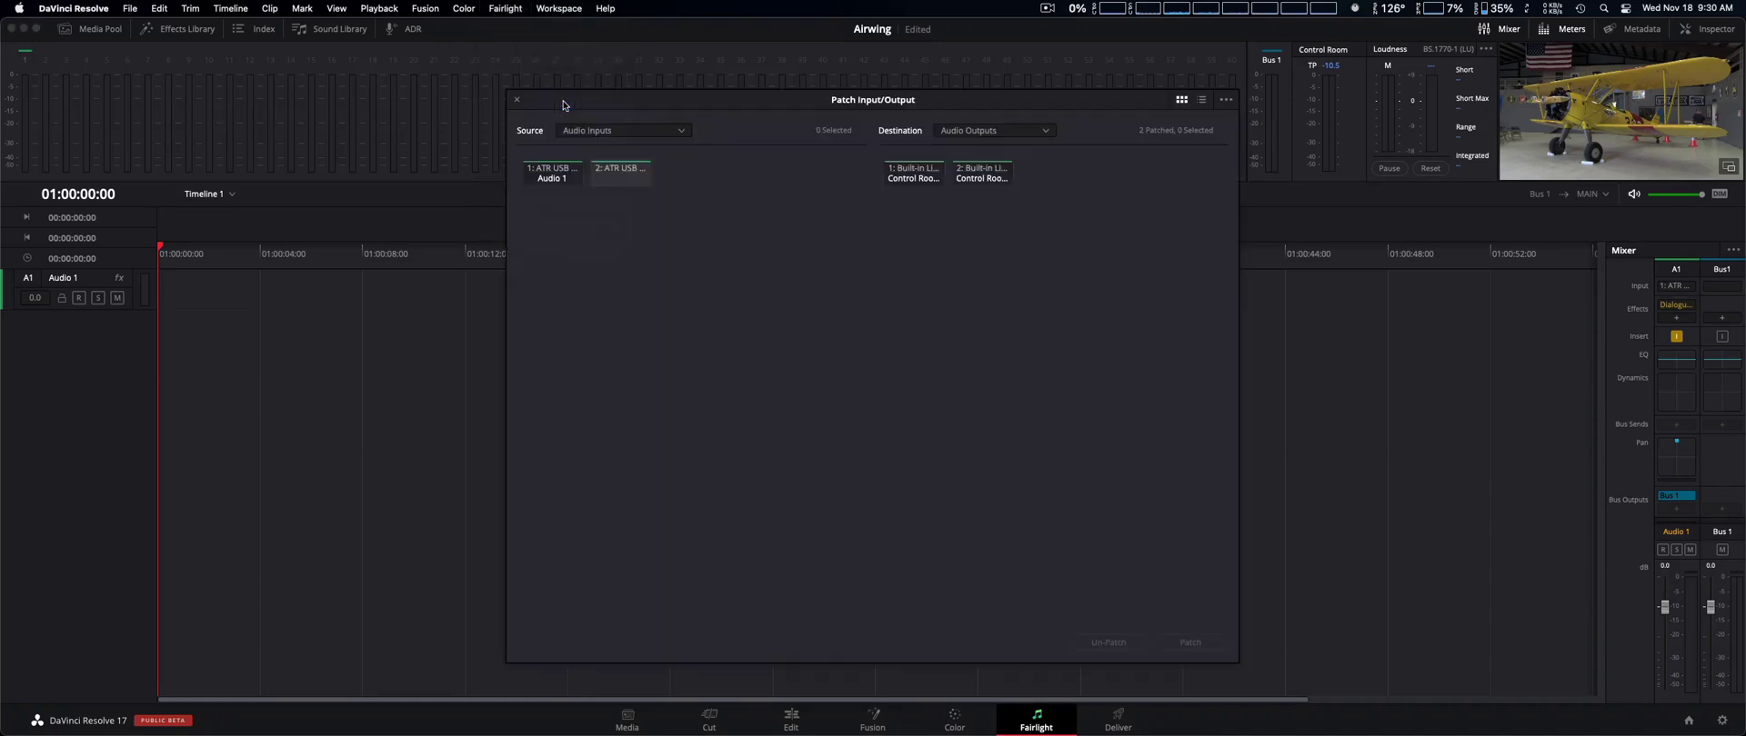
pyautogui.click(560, 175)
pyautogui.click(1043, 136)
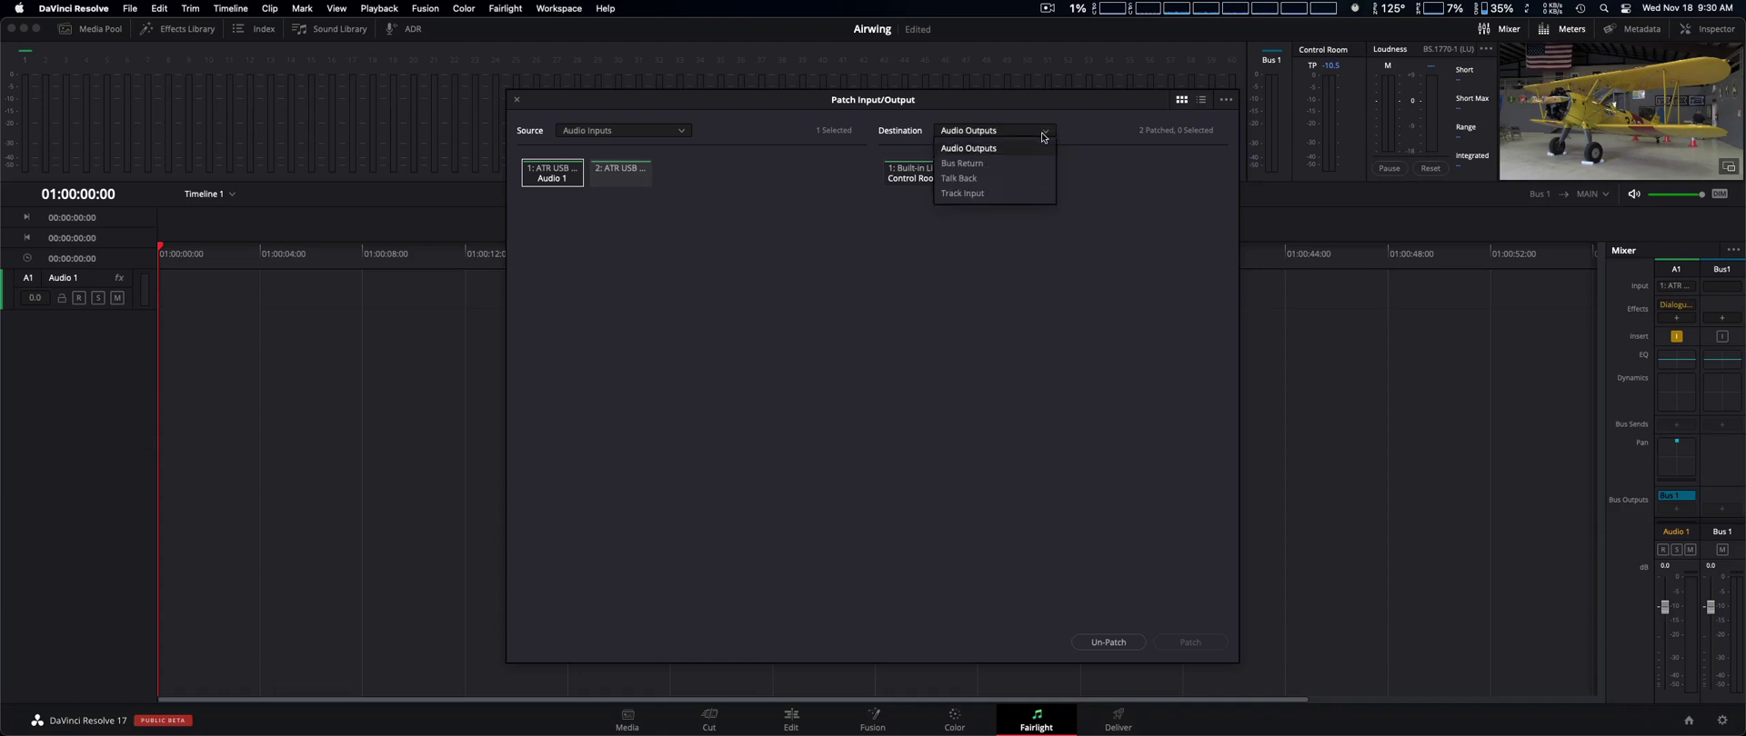
pyautogui.click(1027, 193)
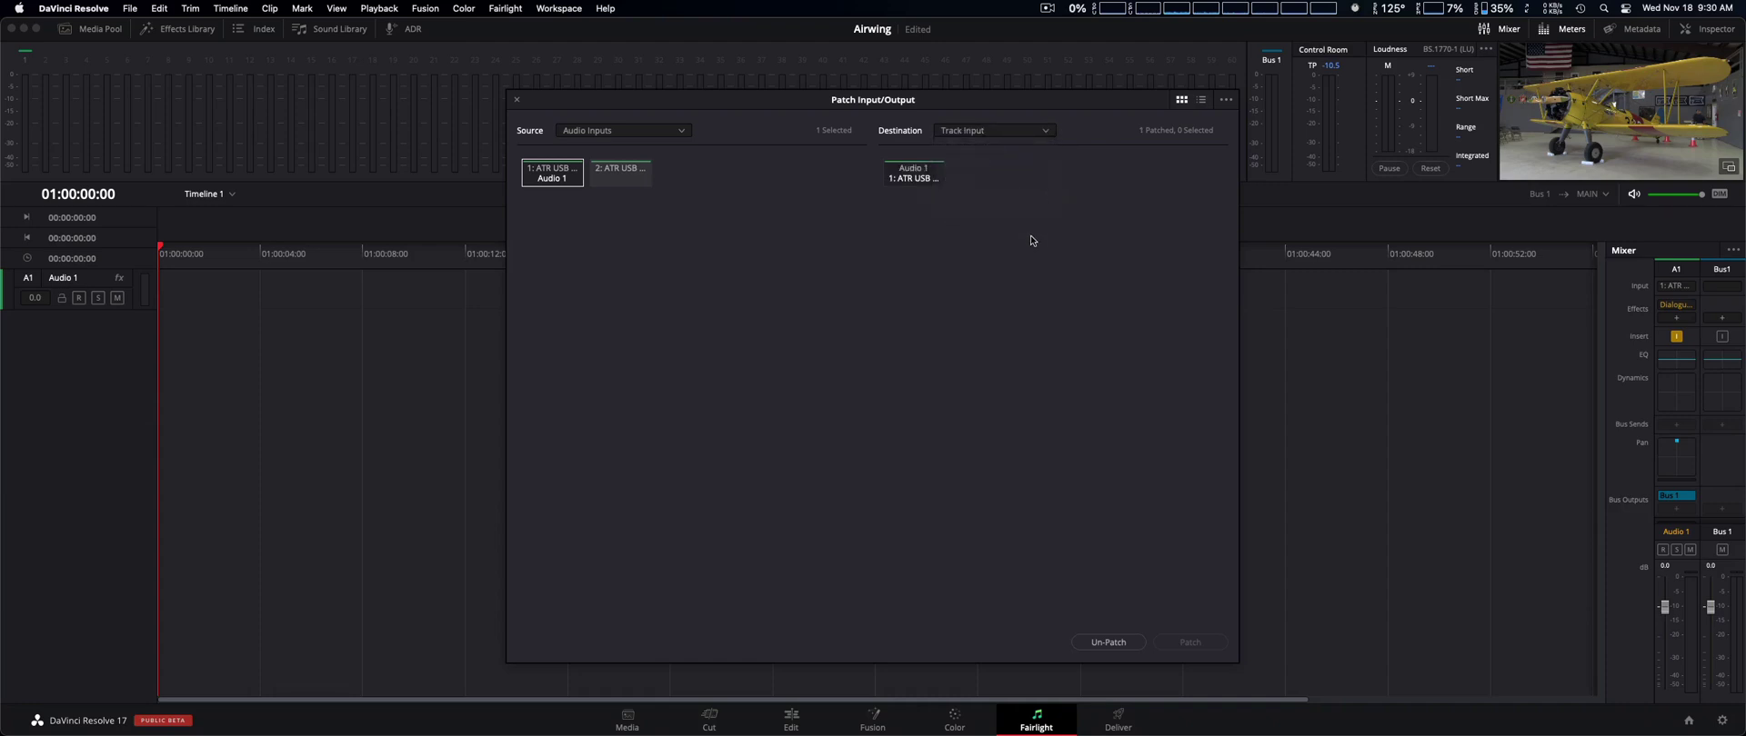
pyautogui.click(925, 188)
pyautogui.click(1191, 643)
# - Close the Patch Input/Output window, arm Audio 1 and start recording from the microphone
pyautogui.click(518, 101)
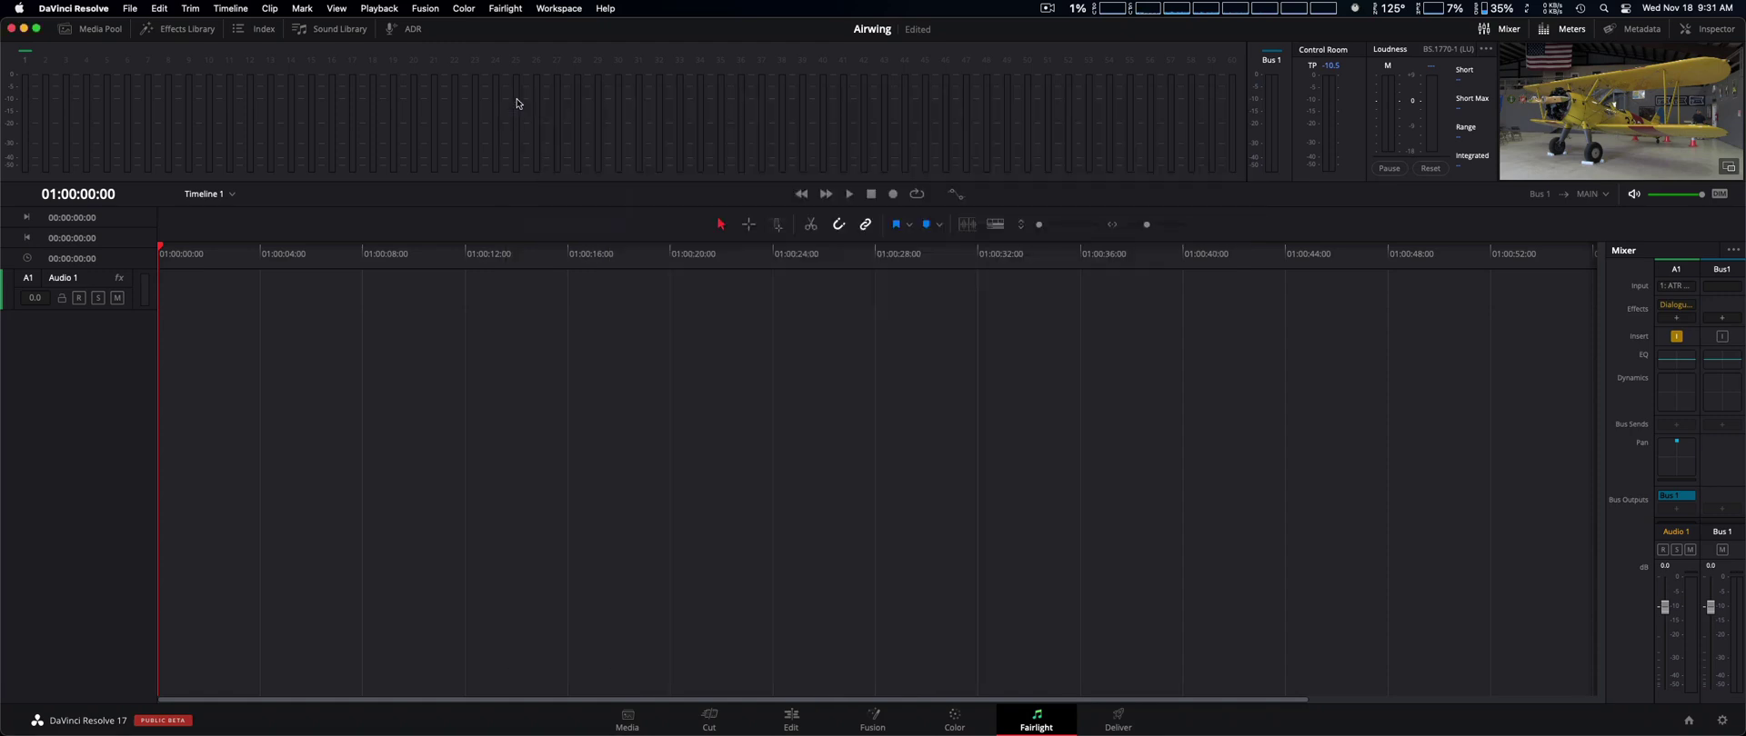
pyautogui.click(79, 299)
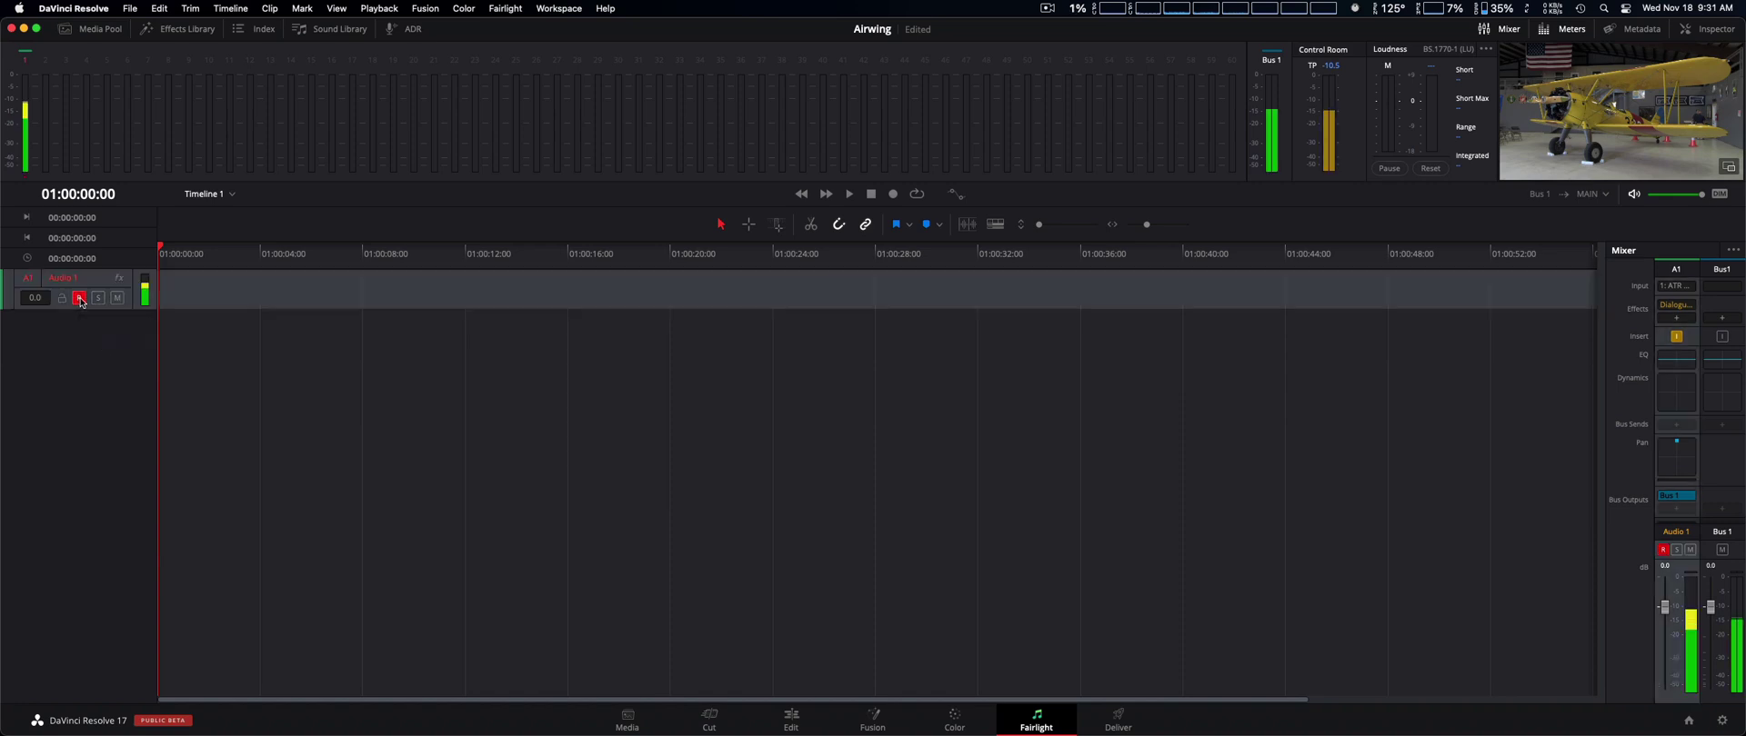
pyautogui.click(893, 194)
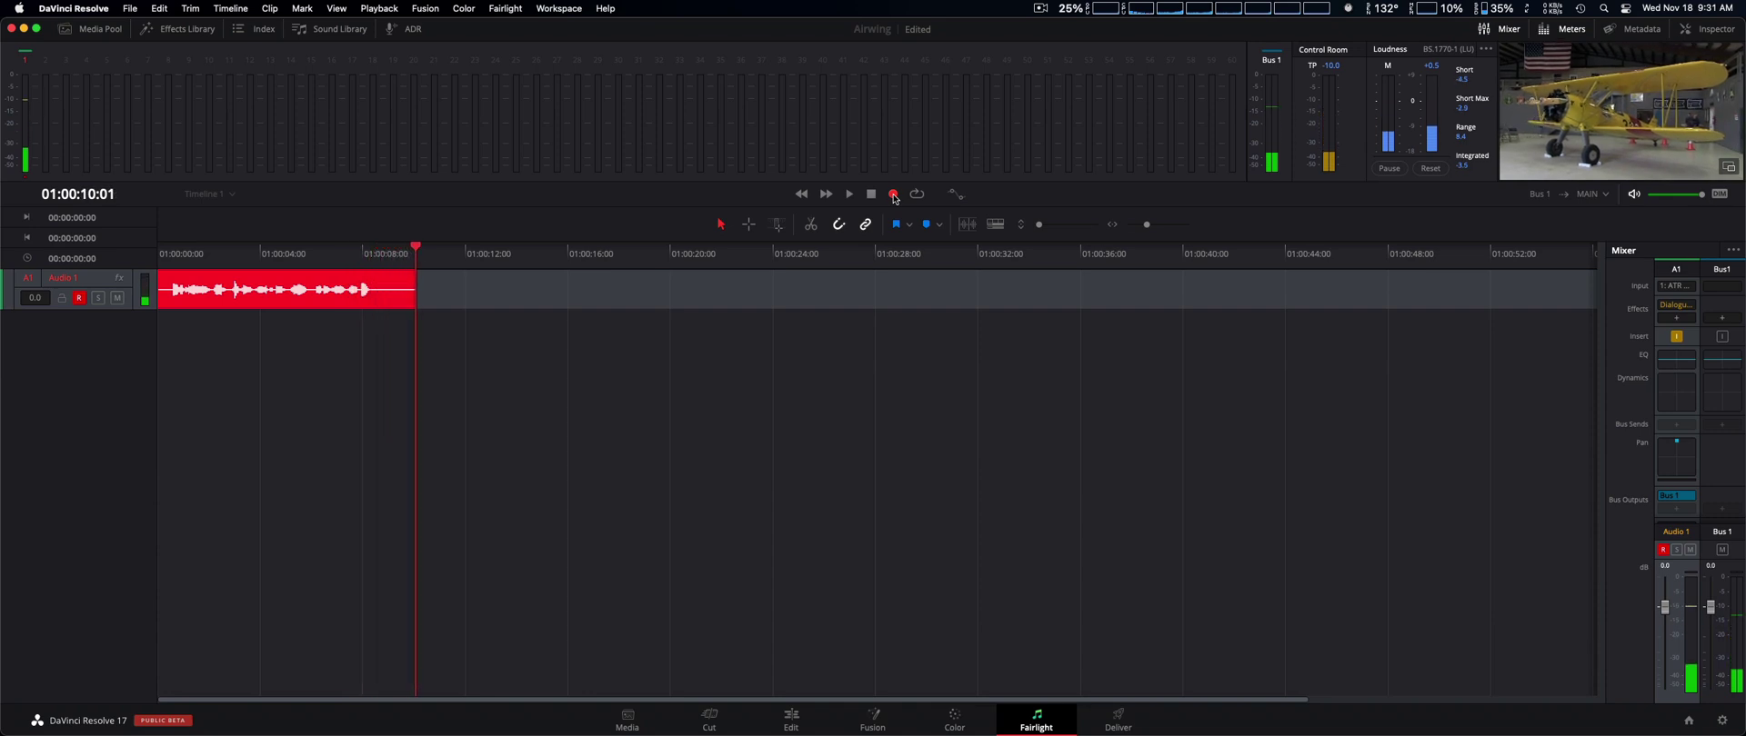
# - Stop recording and trim the voiceover clip's end back to 01:00:08:16, where the speech ends
pyautogui.click(872, 194)
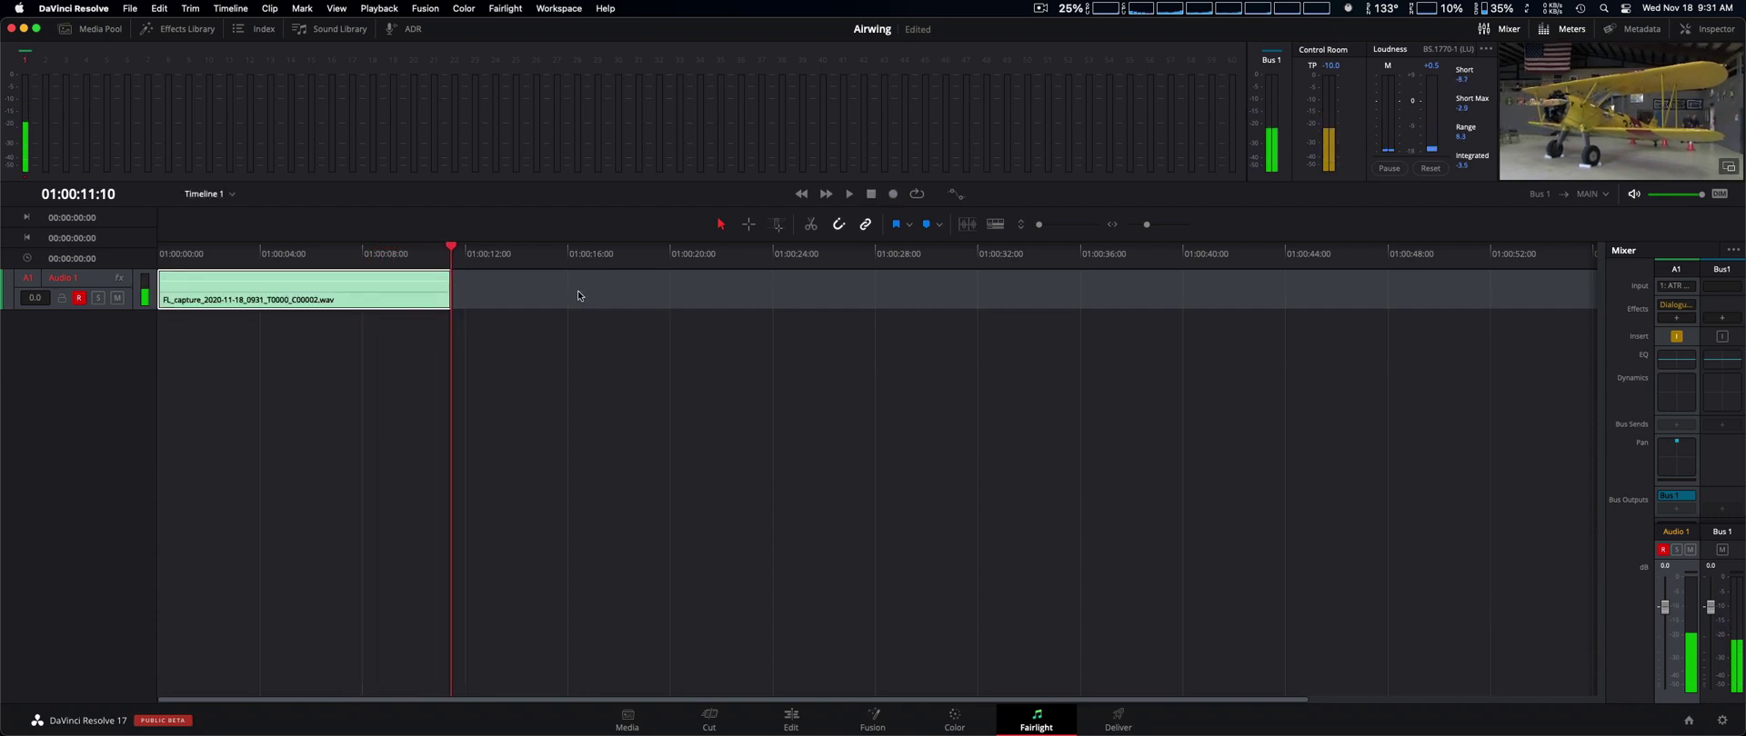
pyautogui.click(439, 251)
pyautogui.click(380, 256)
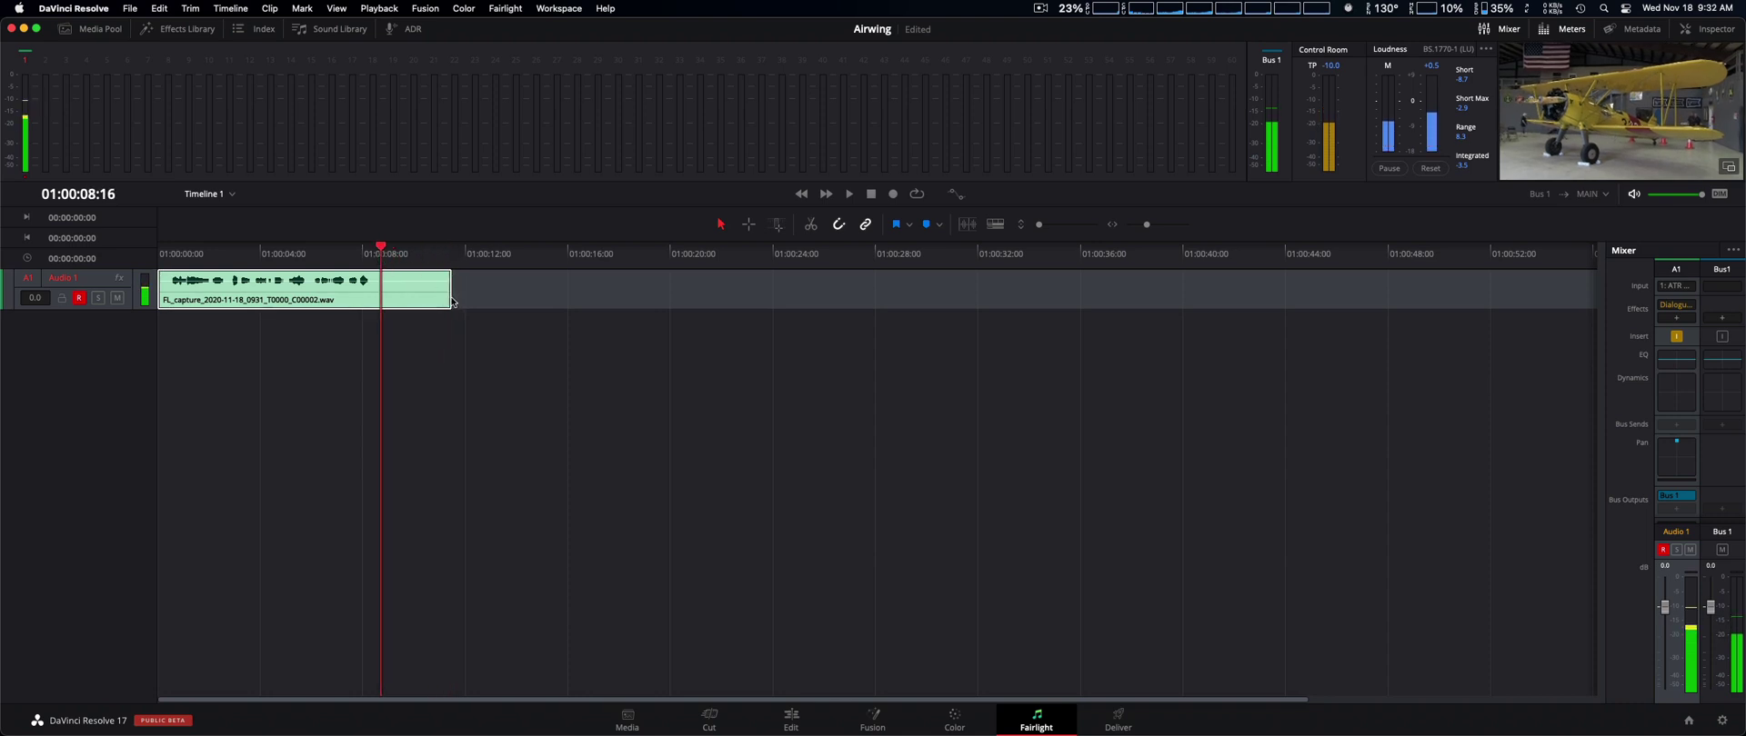
pyautogui.moveTo(451, 301); pyautogui.dragTo(159, 254)
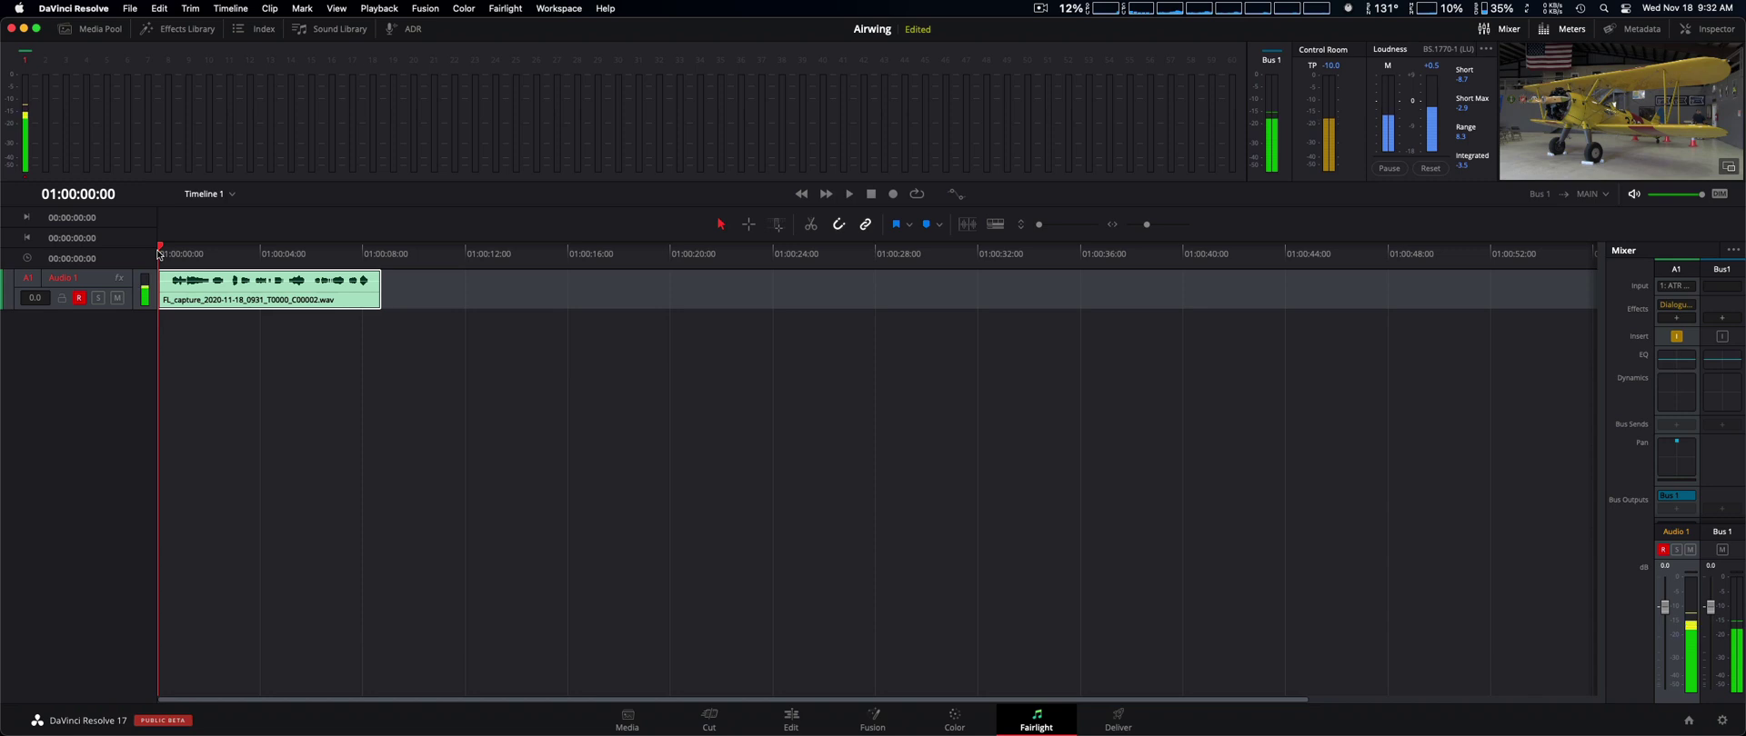
pyautogui.click(791, 715)
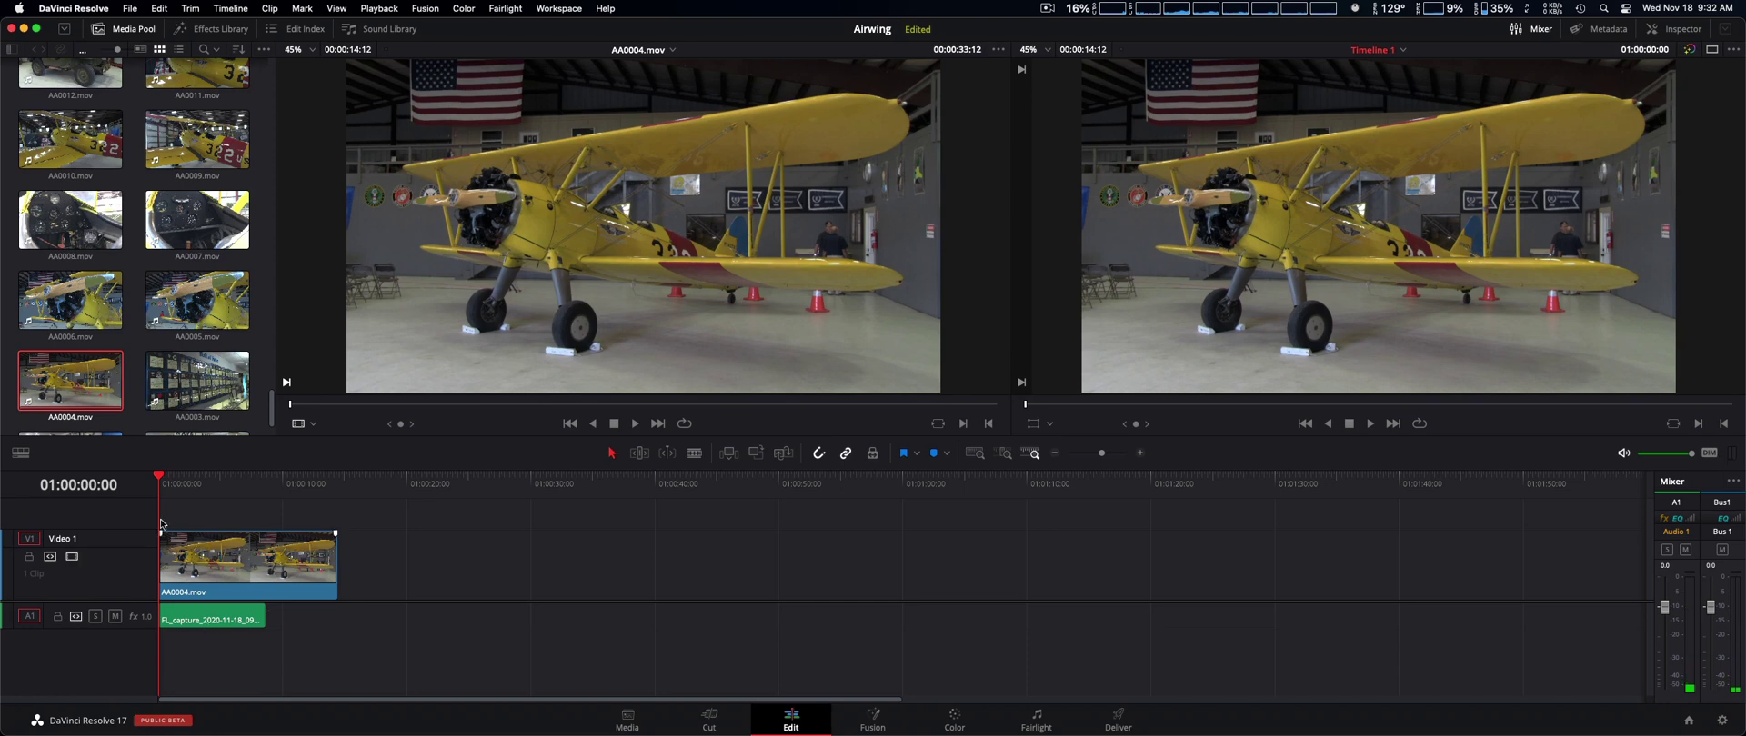
pyautogui.press('space')
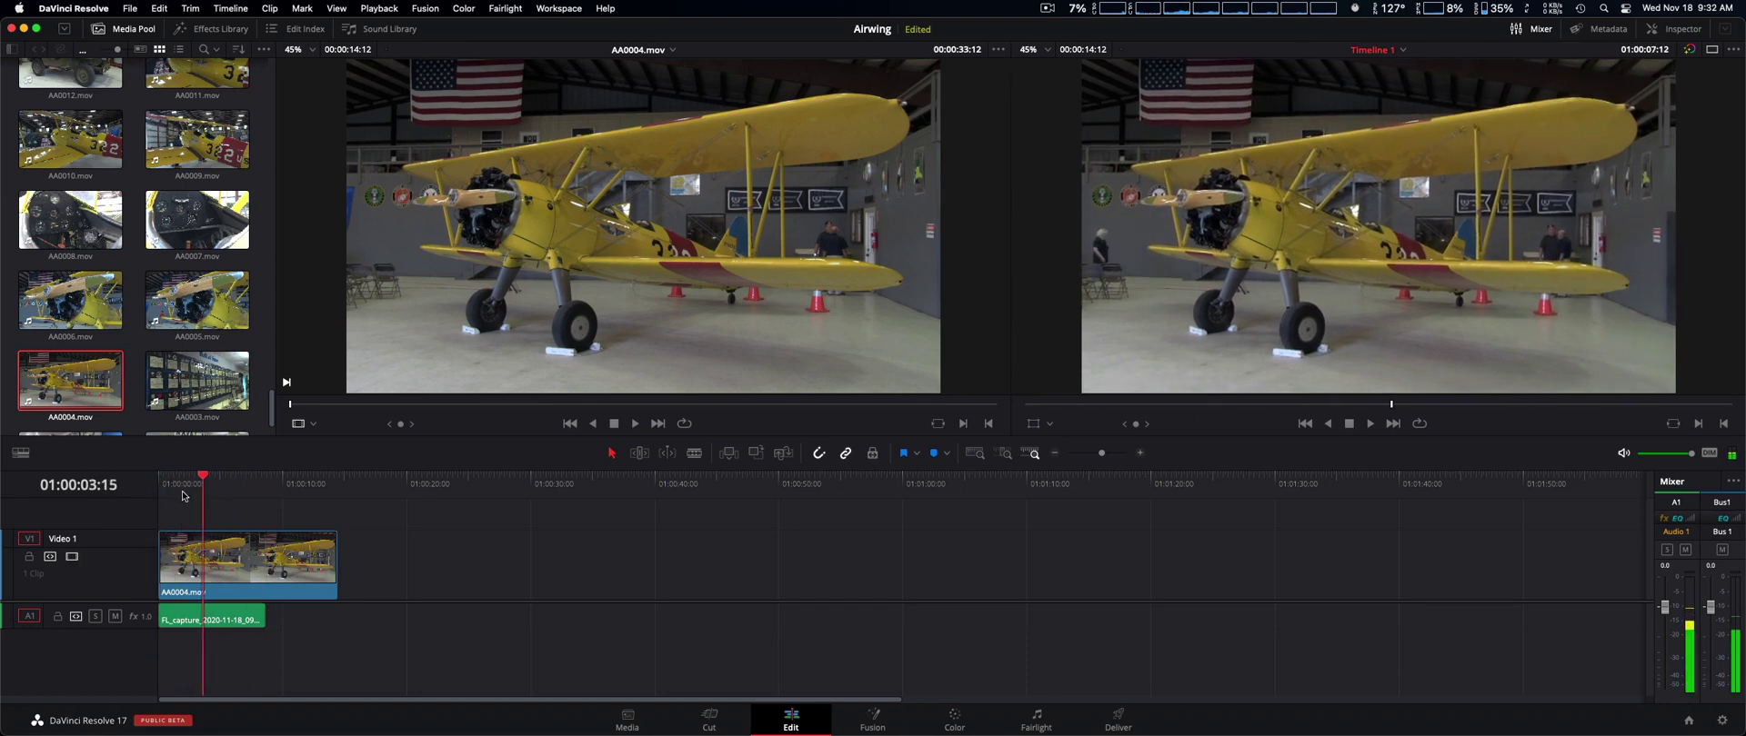
pyautogui.press('Home')
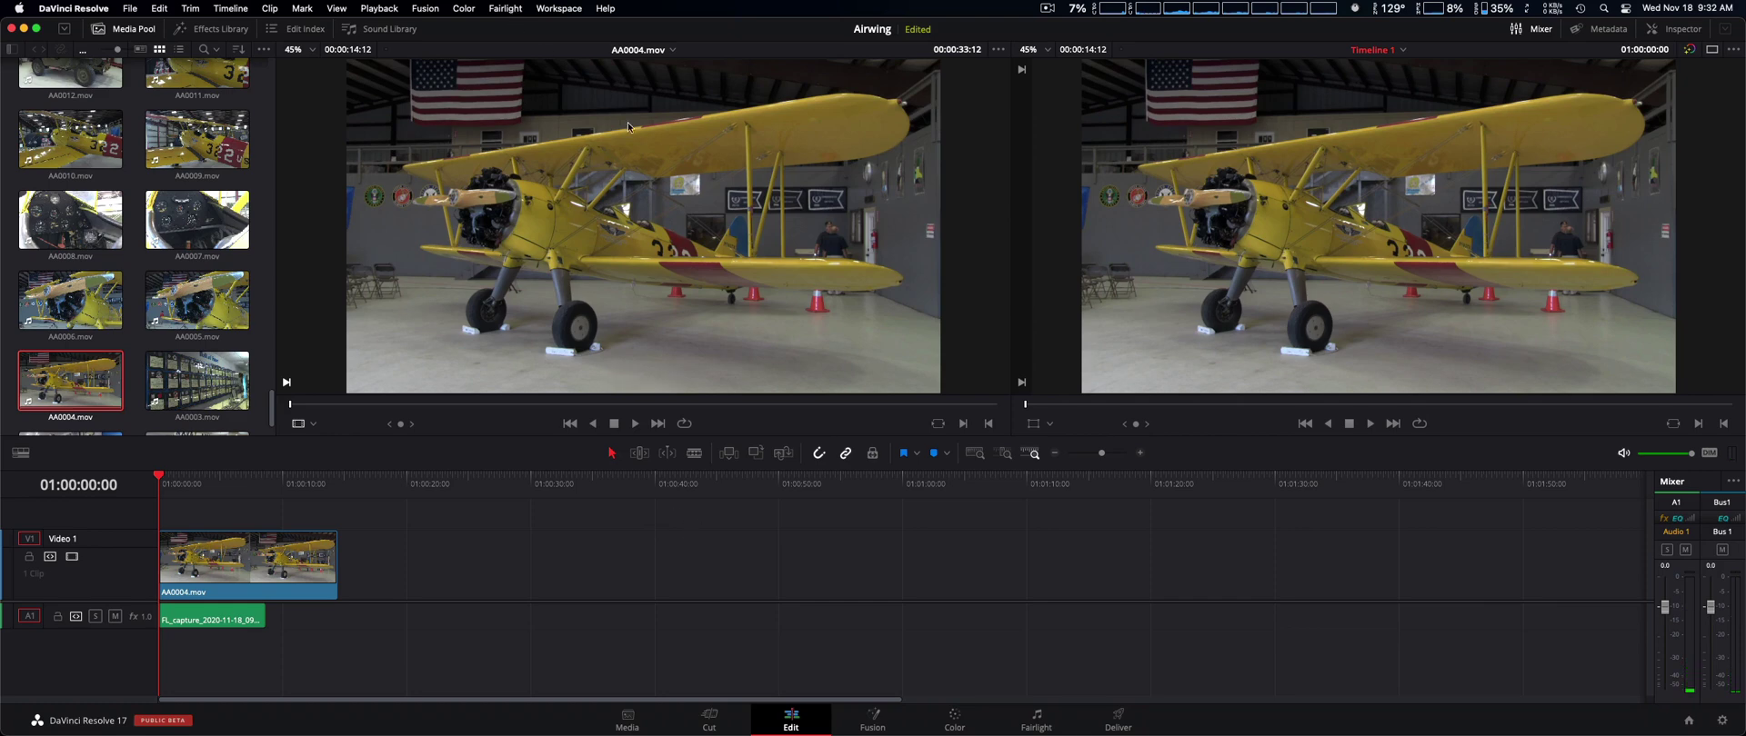
pyautogui.click(1034, 718)
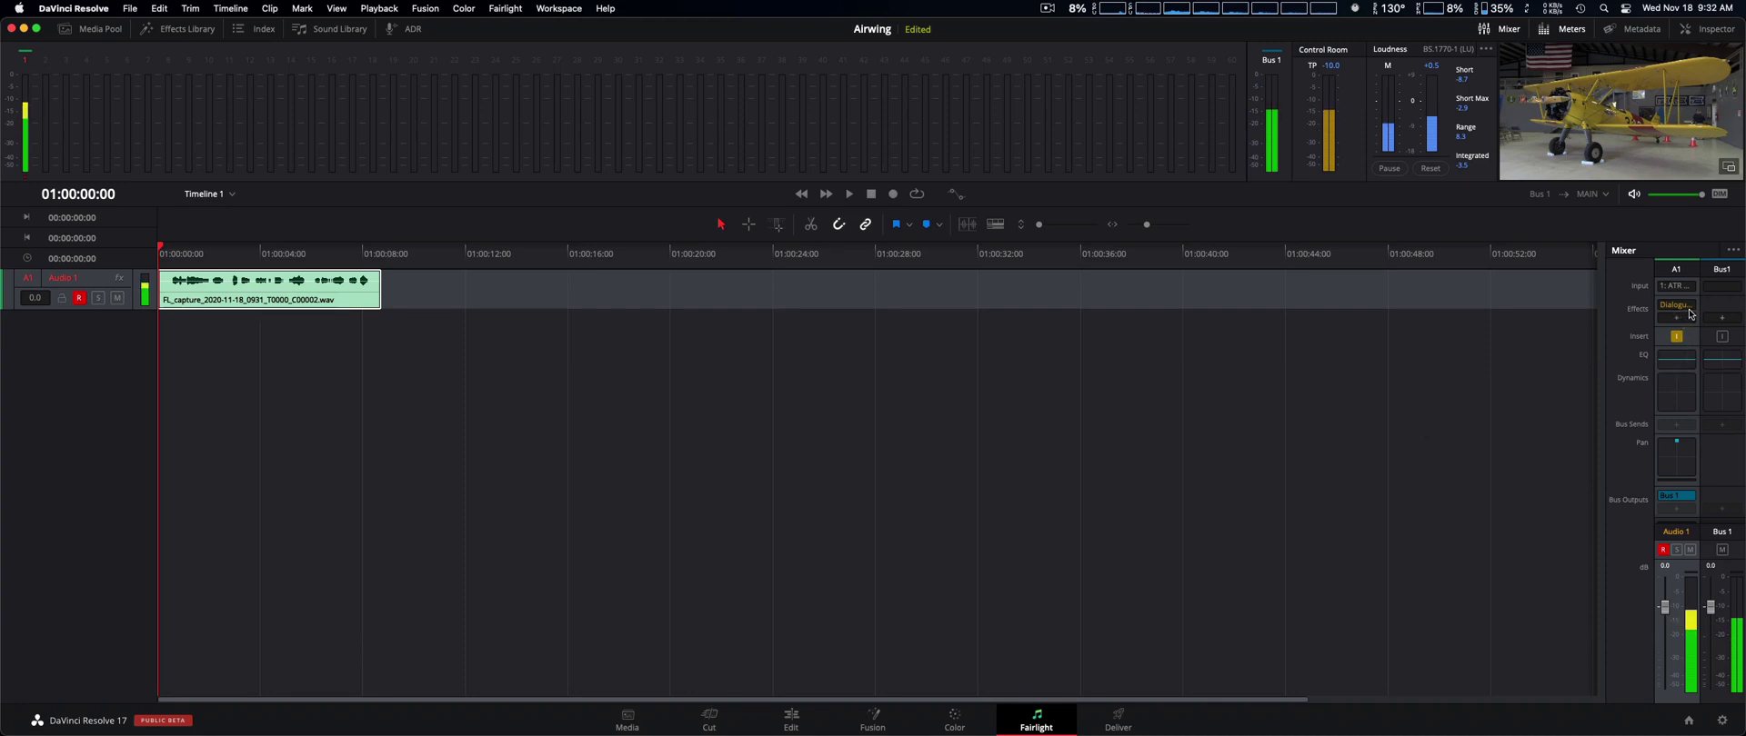
pyautogui.moveTo(1682, 311)
pyautogui.click(1689, 311)
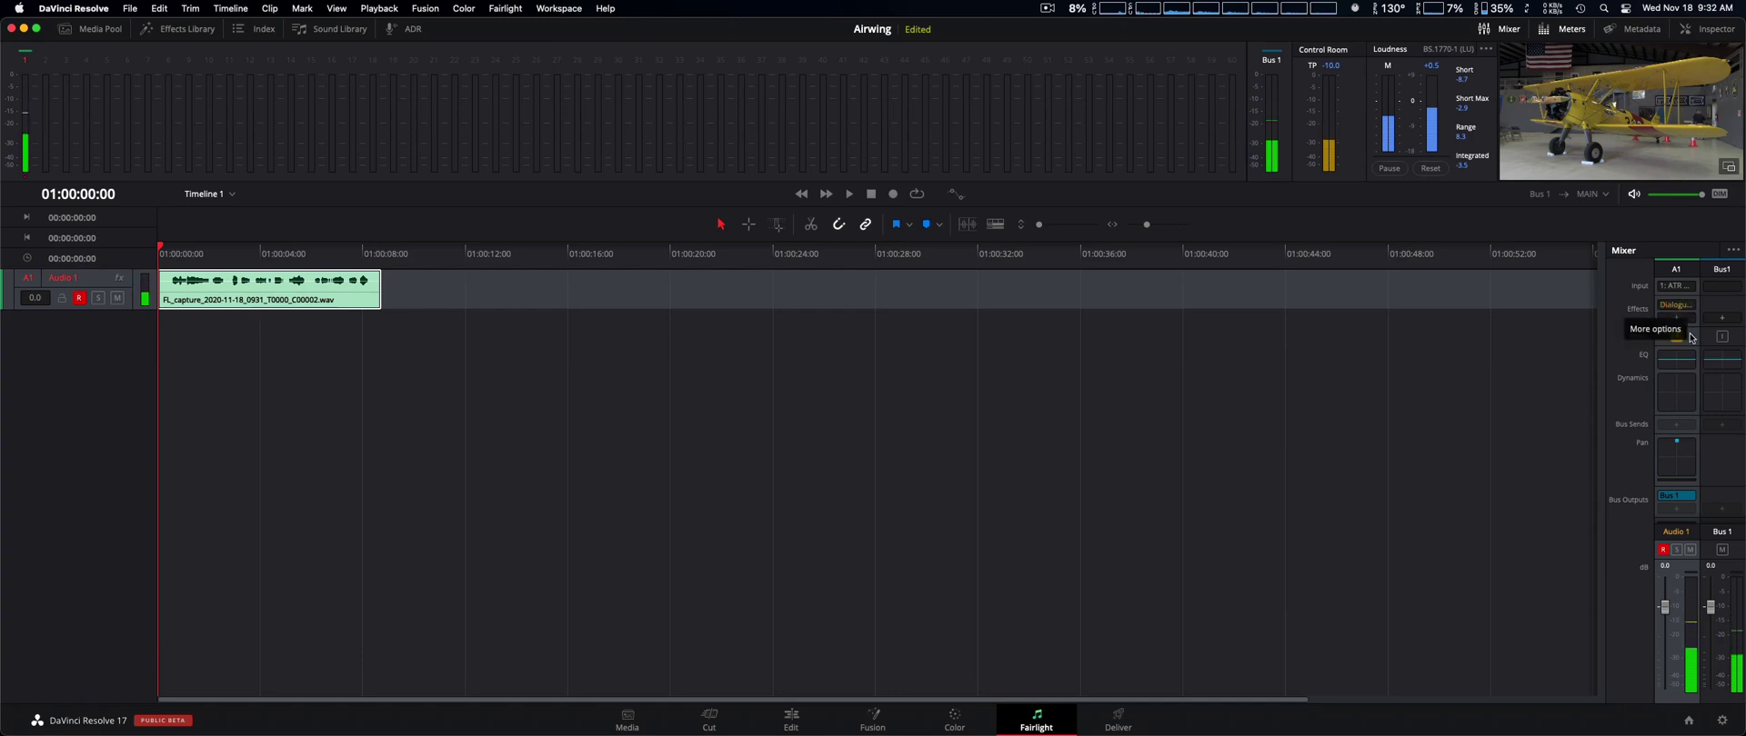
pyautogui.click(1678, 323)
pyautogui.click(1679, 321)
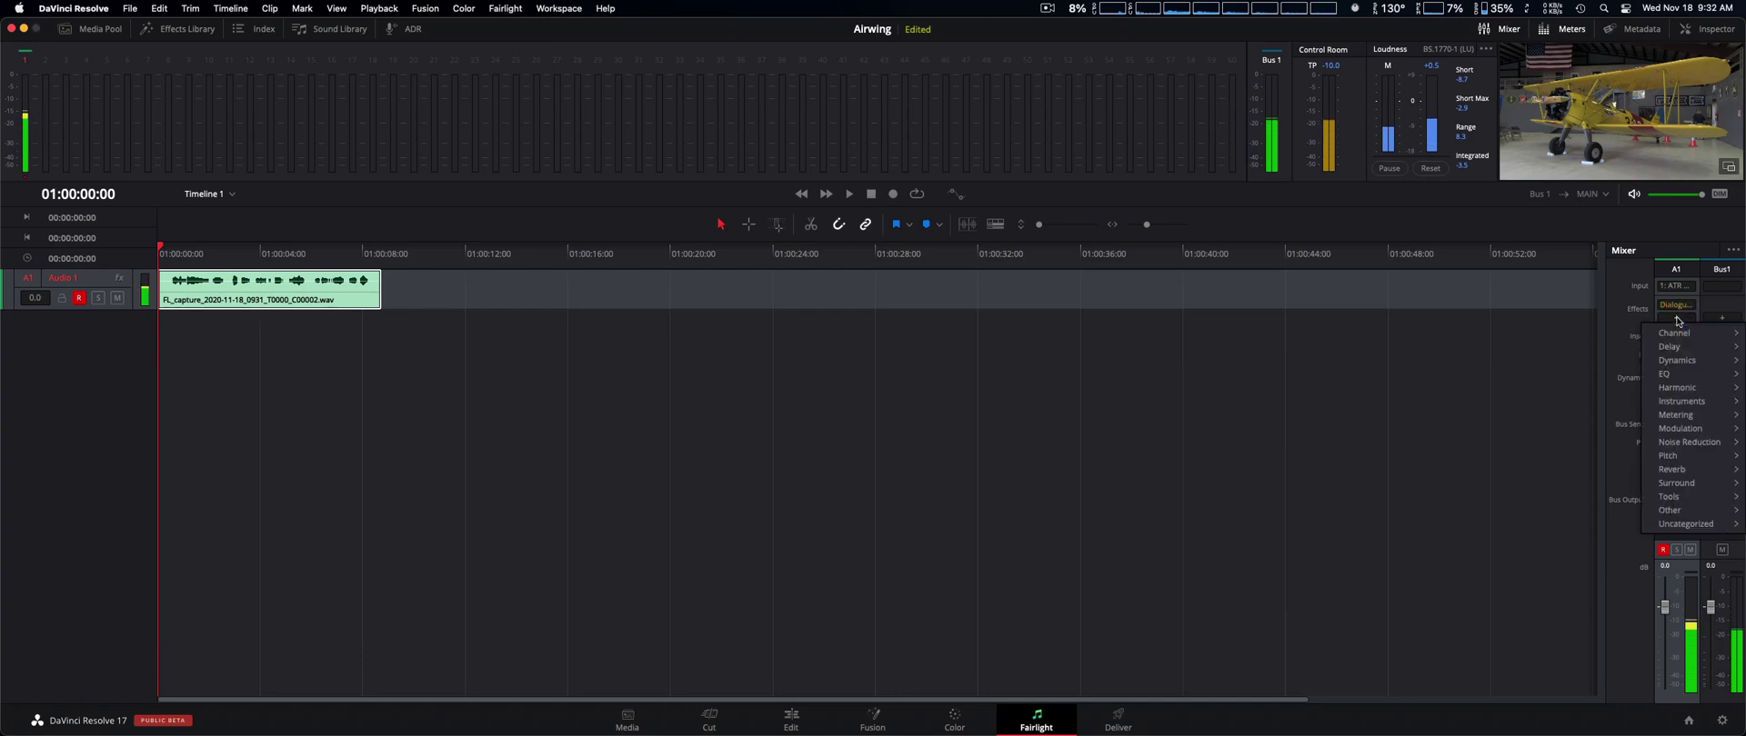
pyautogui.moveTo(1680, 332)
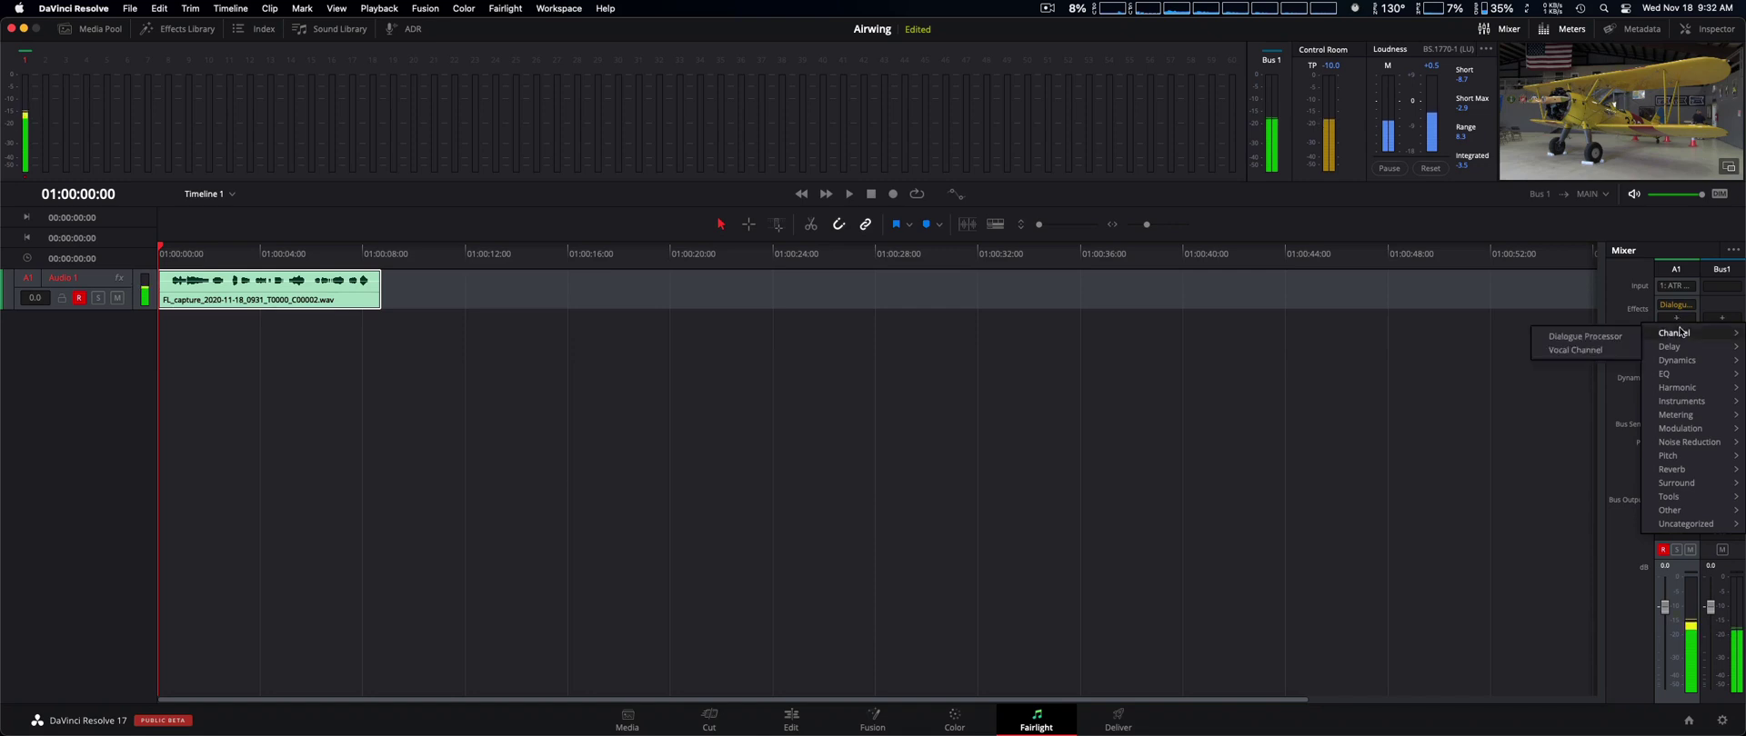
pyautogui.click(1528, 337)
pyautogui.click(1673, 320)
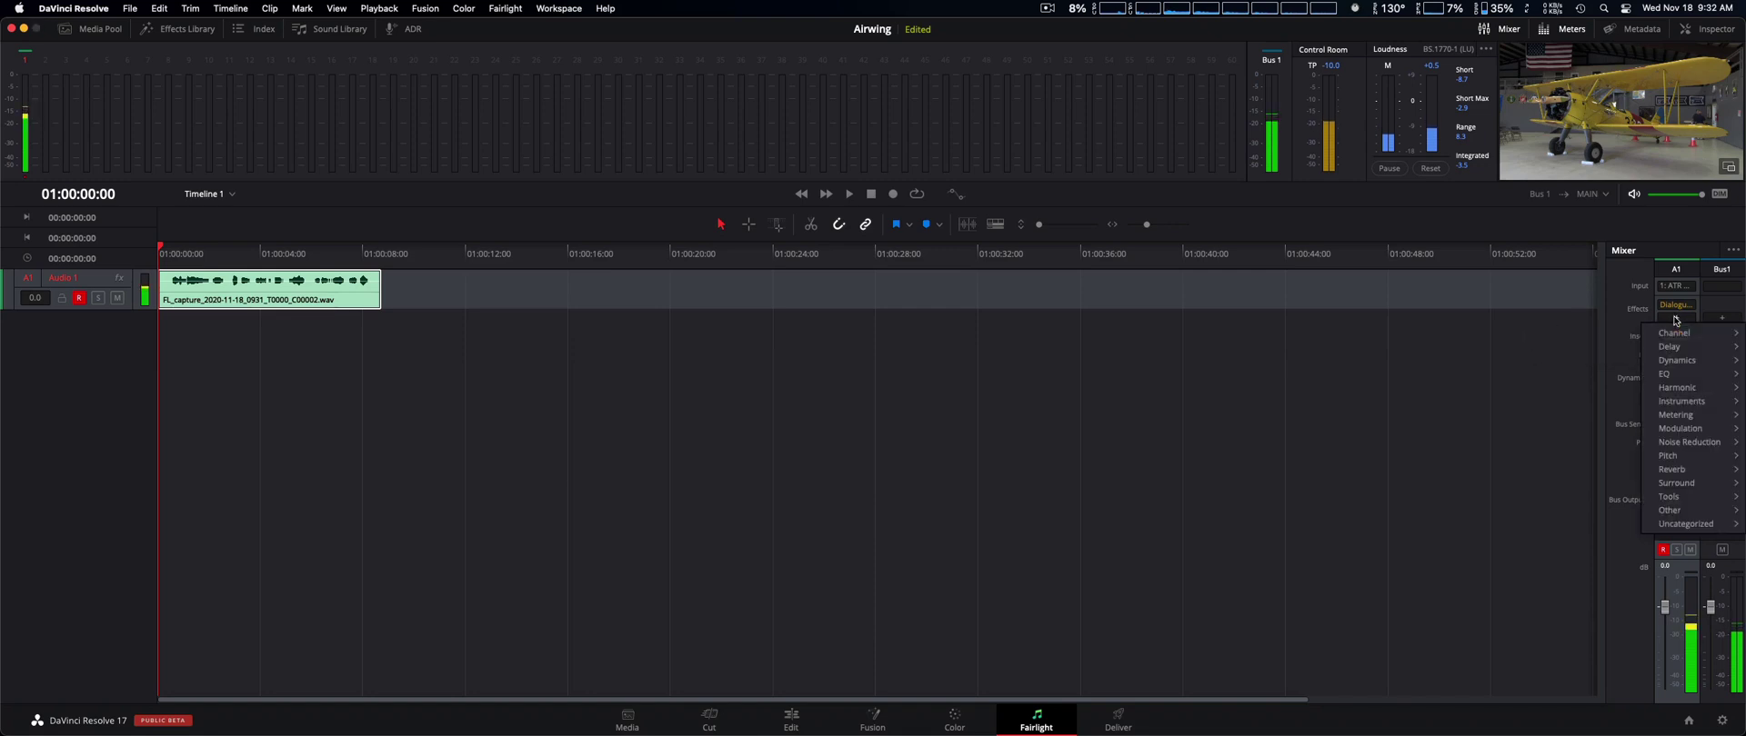
pyautogui.moveTo(1678, 335)
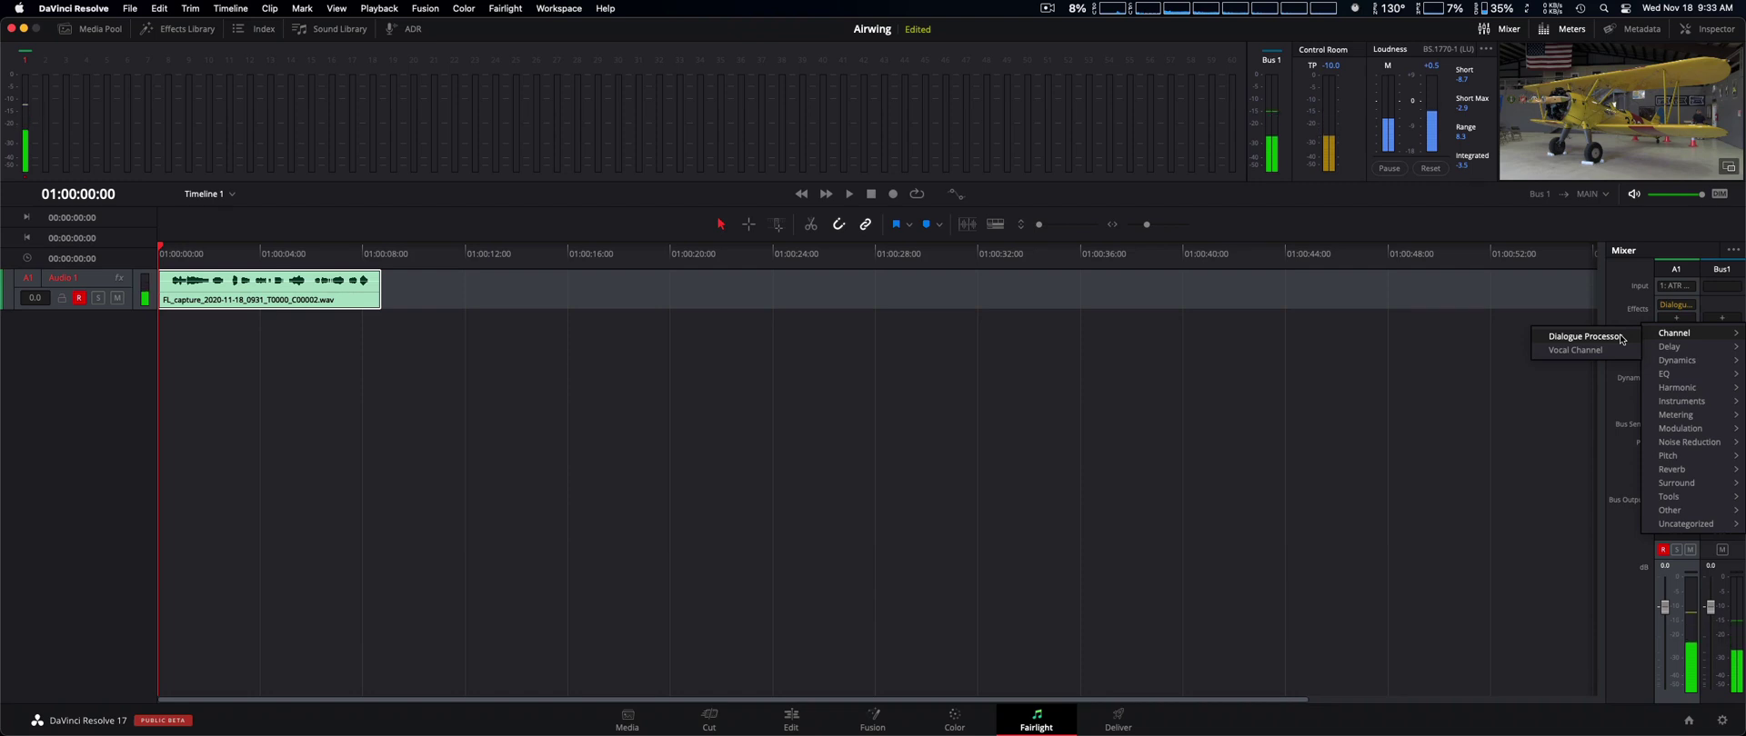
pyautogui.click(1615, 305)
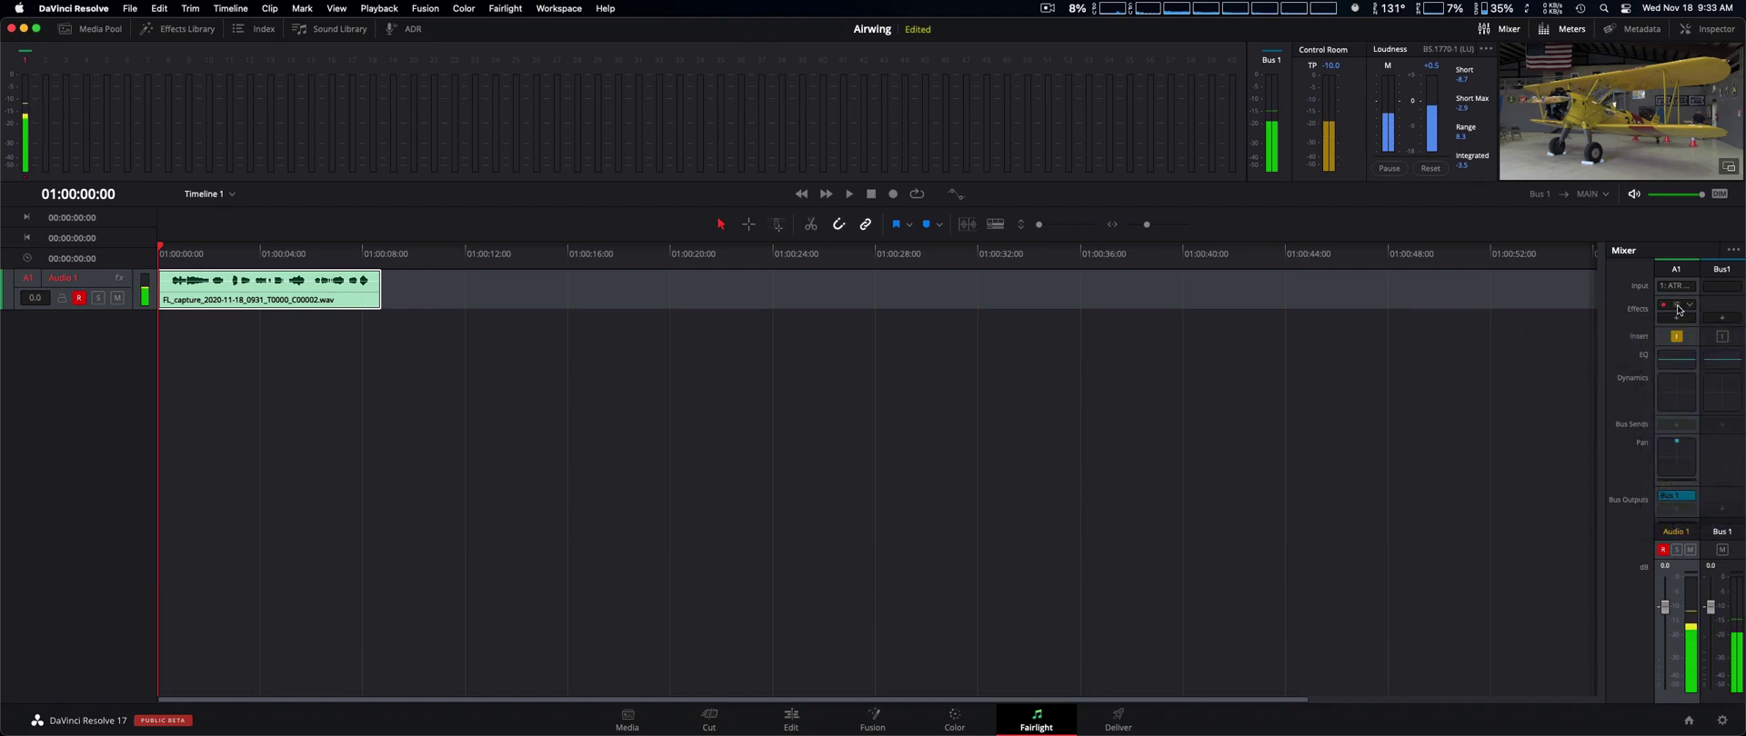
# - Open the Dialogue Processor plugin window from Audio 1's Effects slot, showing the Male VO preset
pyautogui.click(1678, 309)
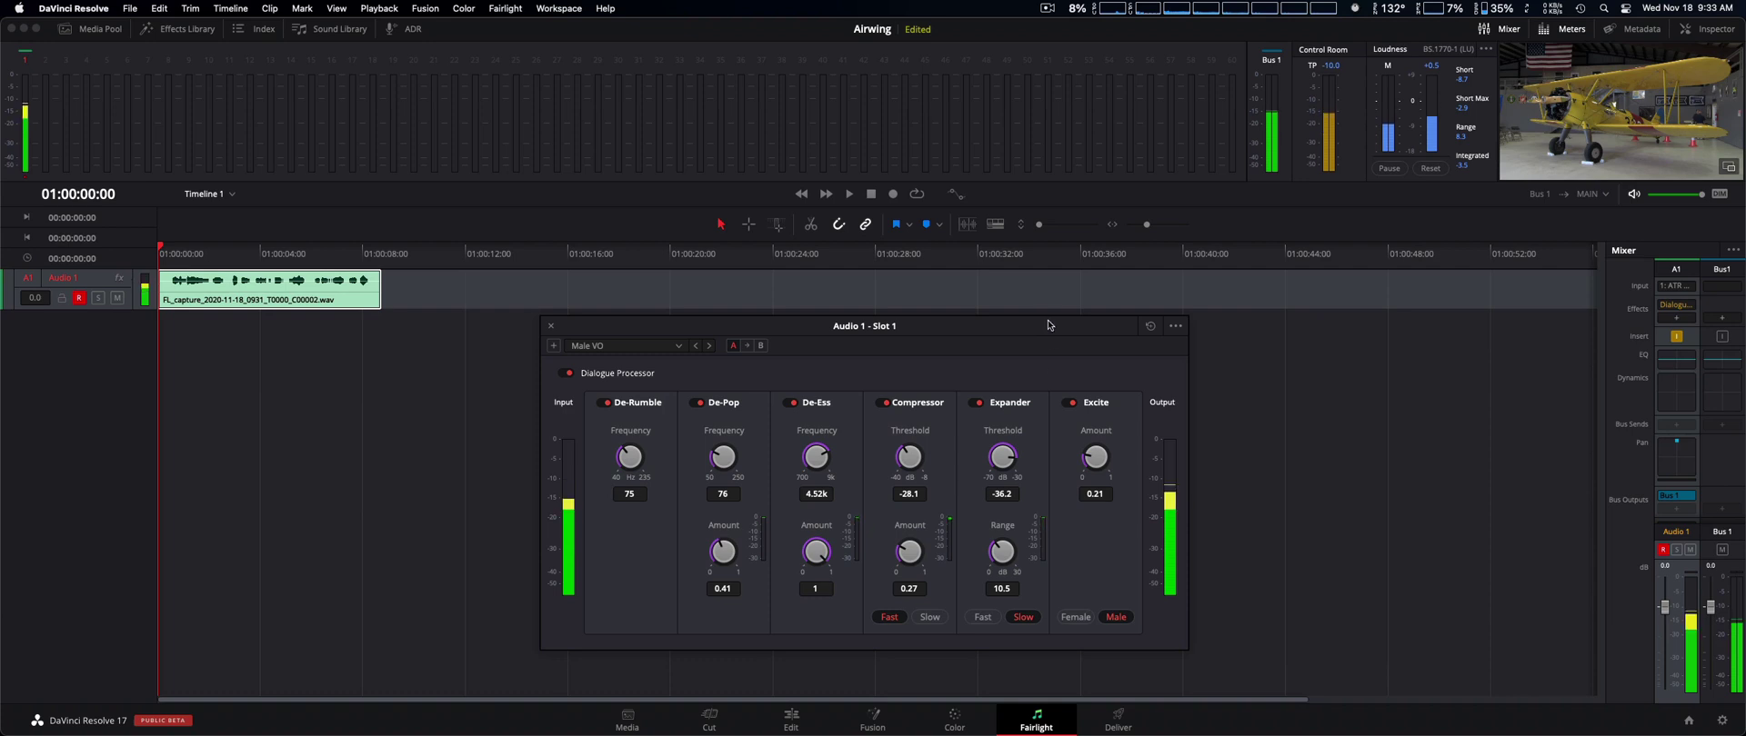
pyautogui.moveTo(1058, 332); pyautogui.dragTo(1062, 330)
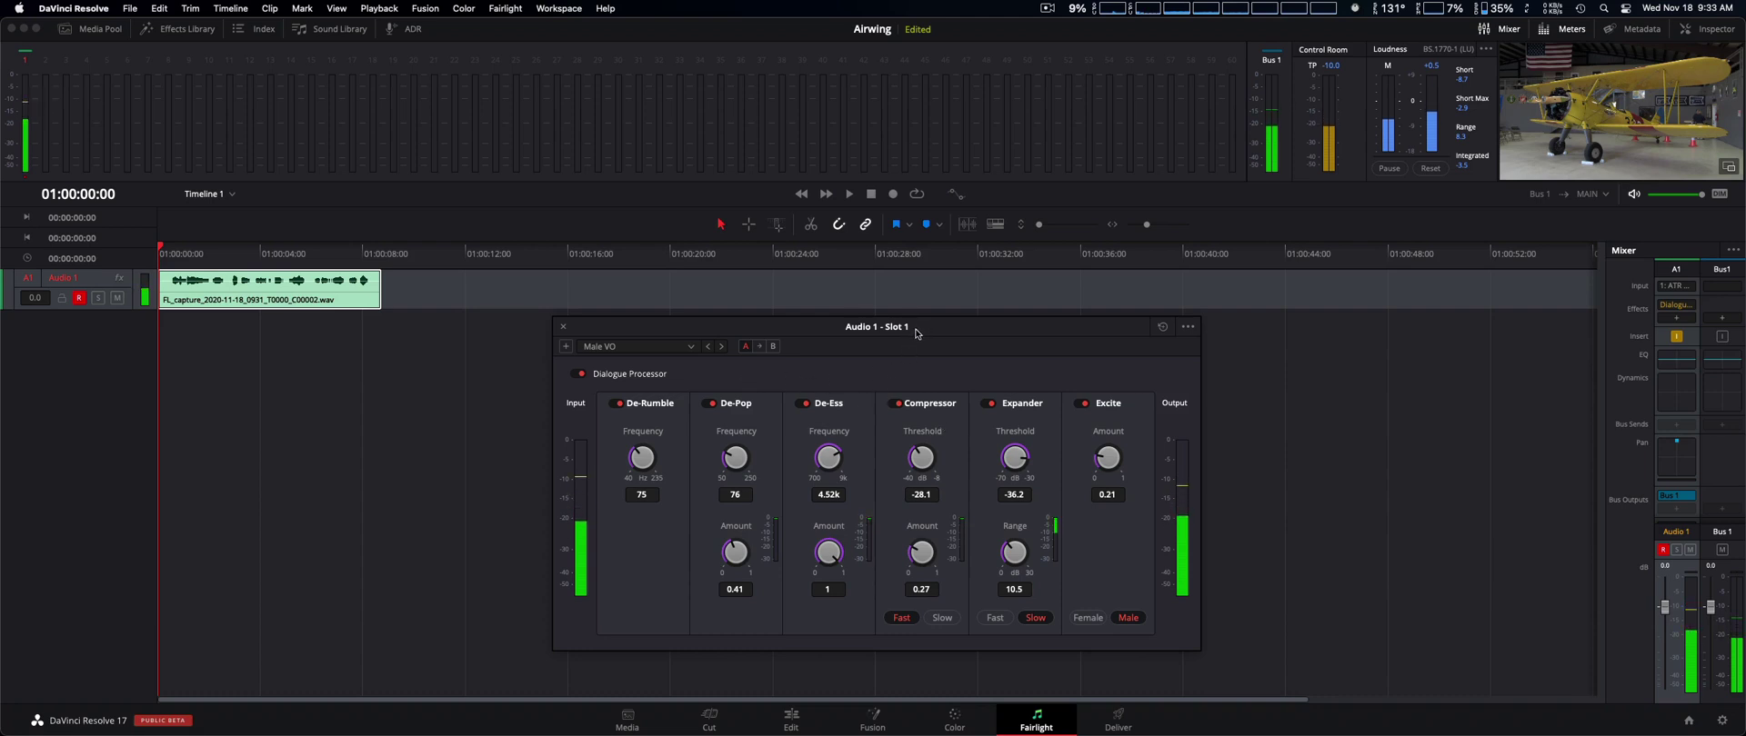
pyautogui.click(691, 348)
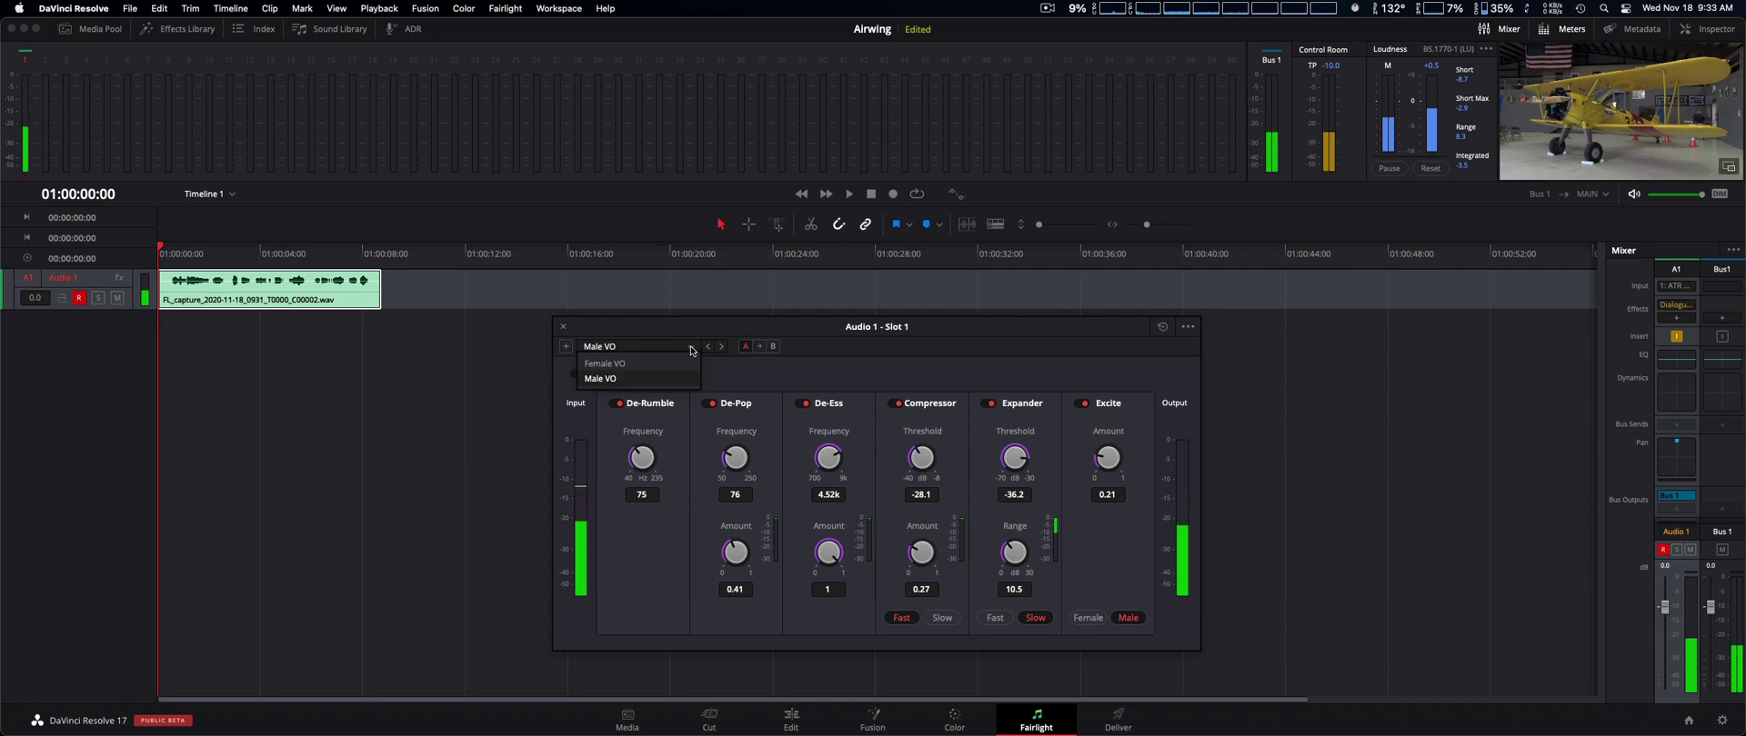
pyautogui.click(658, 386)
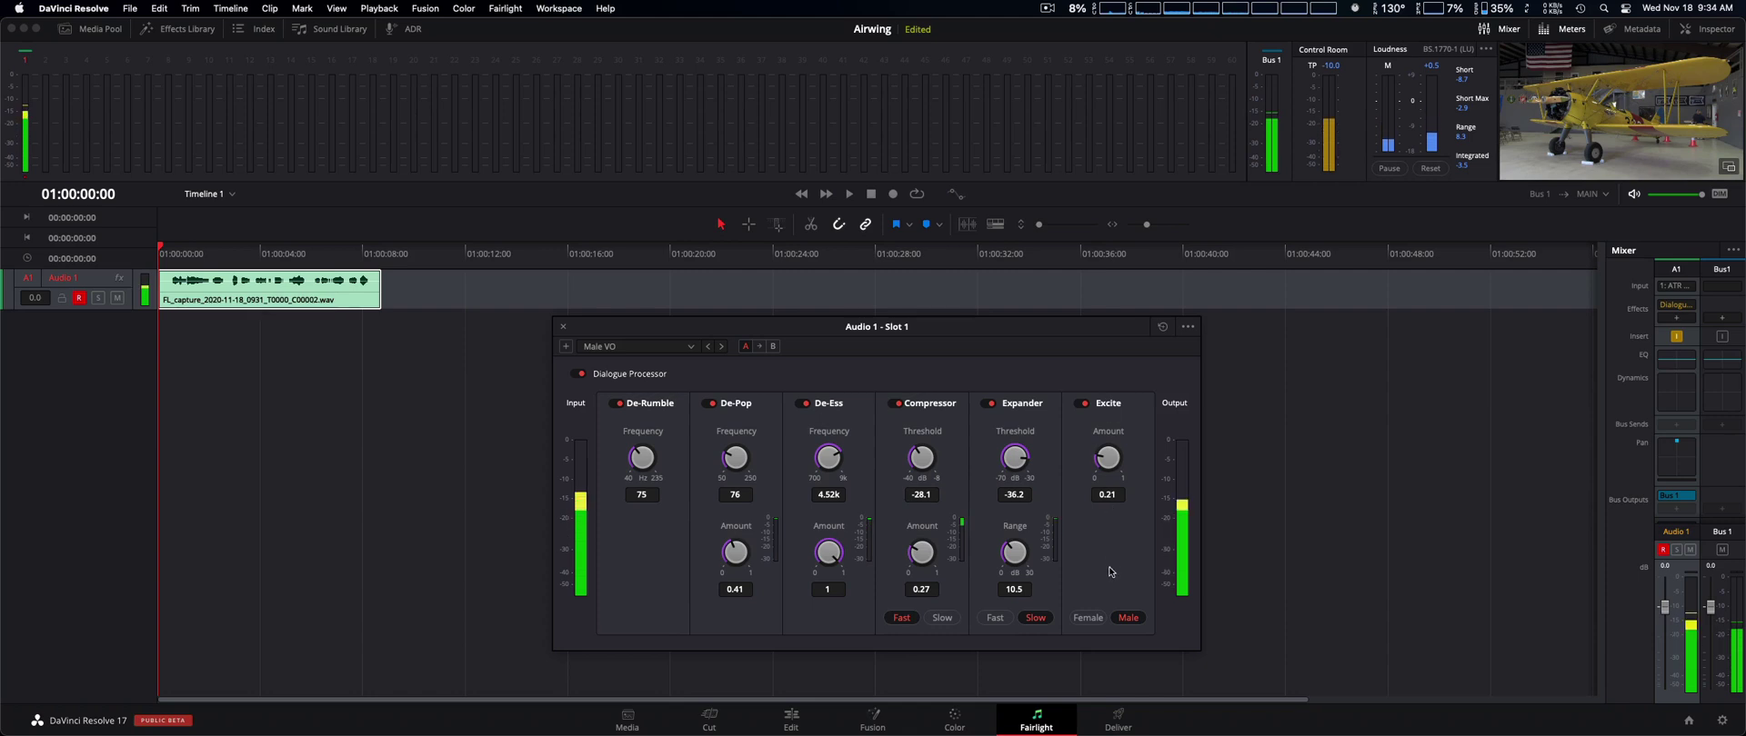
pyautogui.moveTo(1027, 334); pyautogui.dragTo(1081, 343)
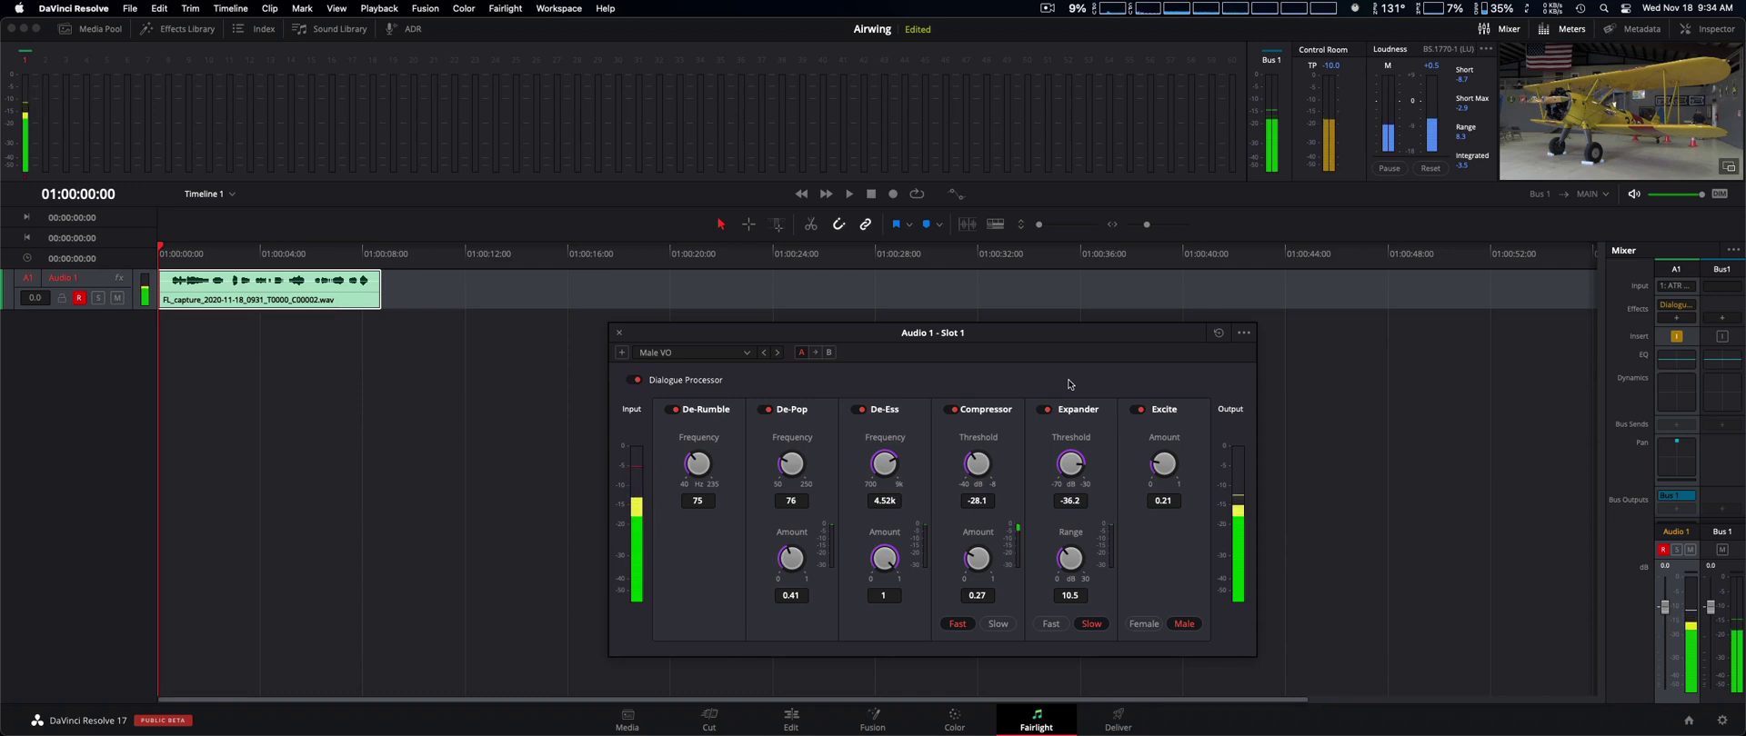
pyautogui.moveTo(1099, 339); pyautogui.dragTo(1083, 344)
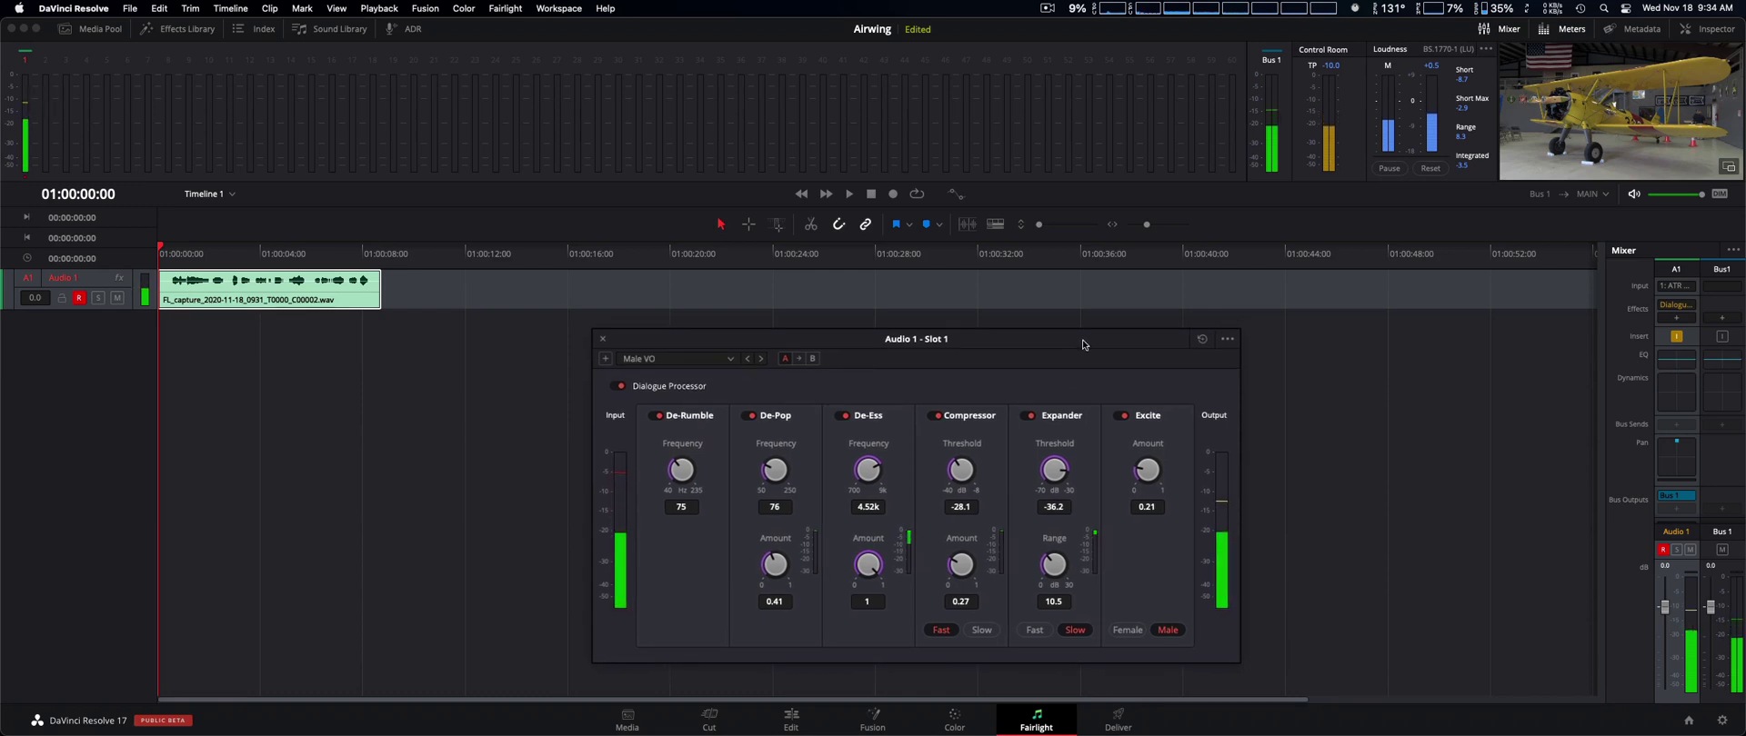